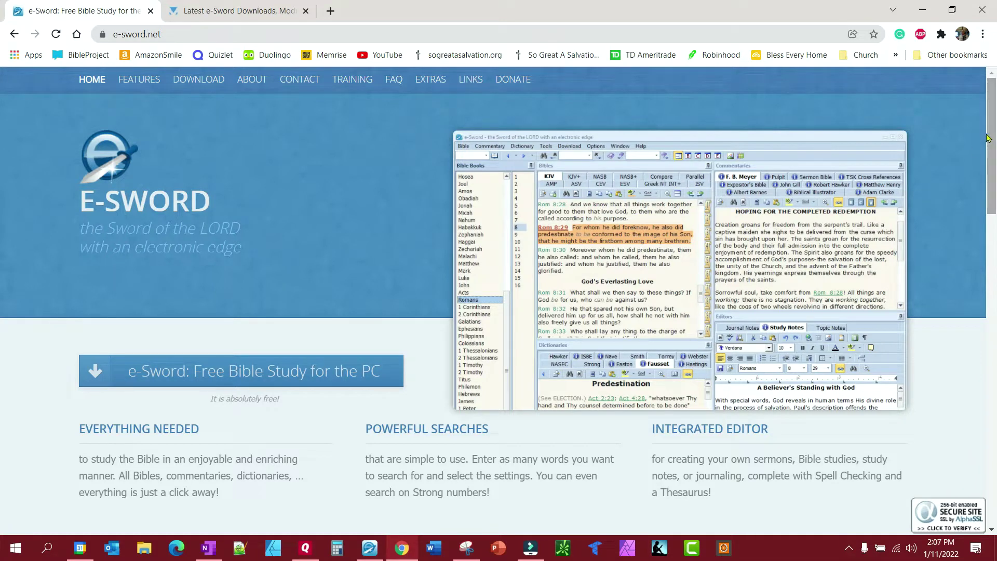
Look over the features on the e-Sword website, and in the e-Sword program open Deuteronomy chapter 3
drag(990, 138, 990, 298)
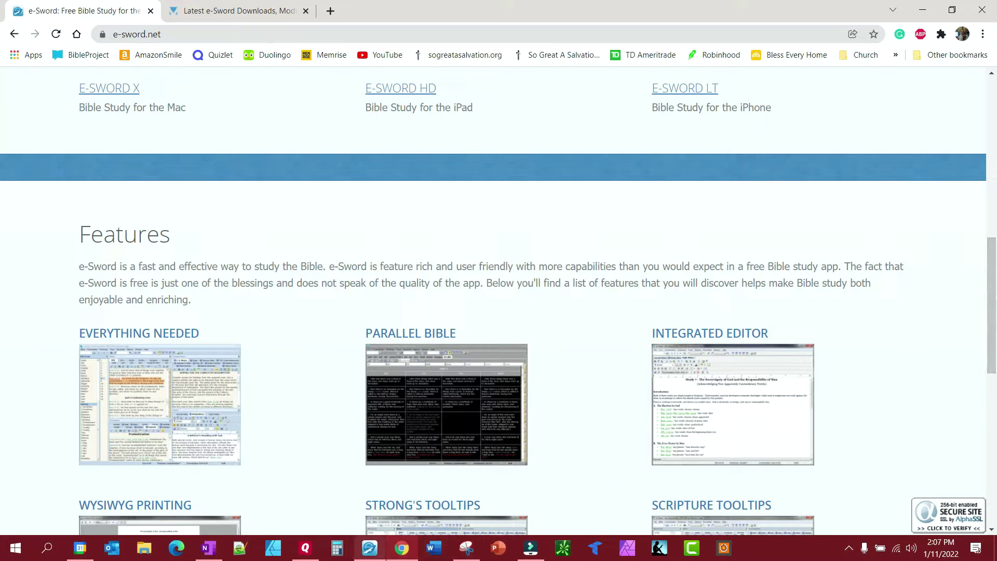
click(365, 557)
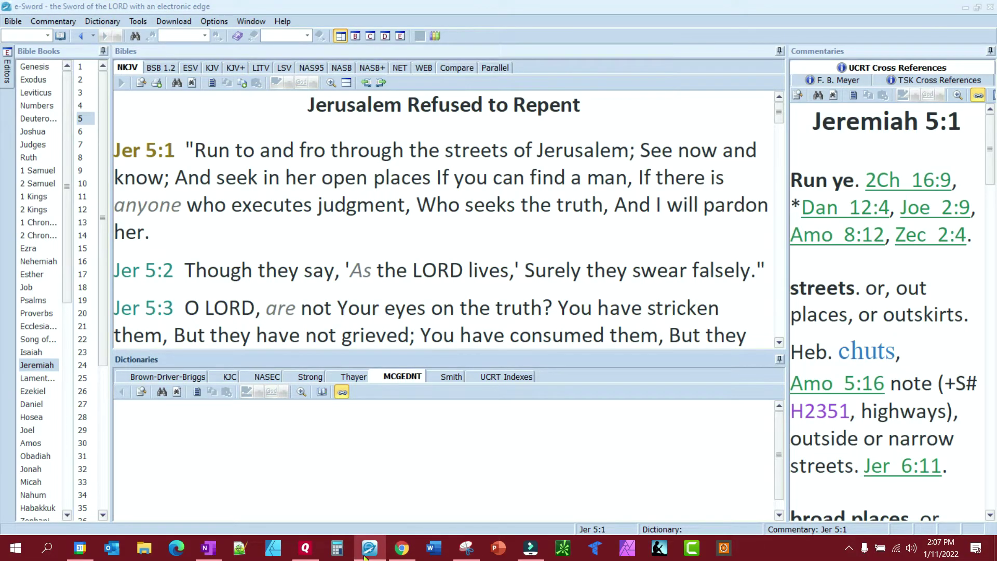
click(34, 119)
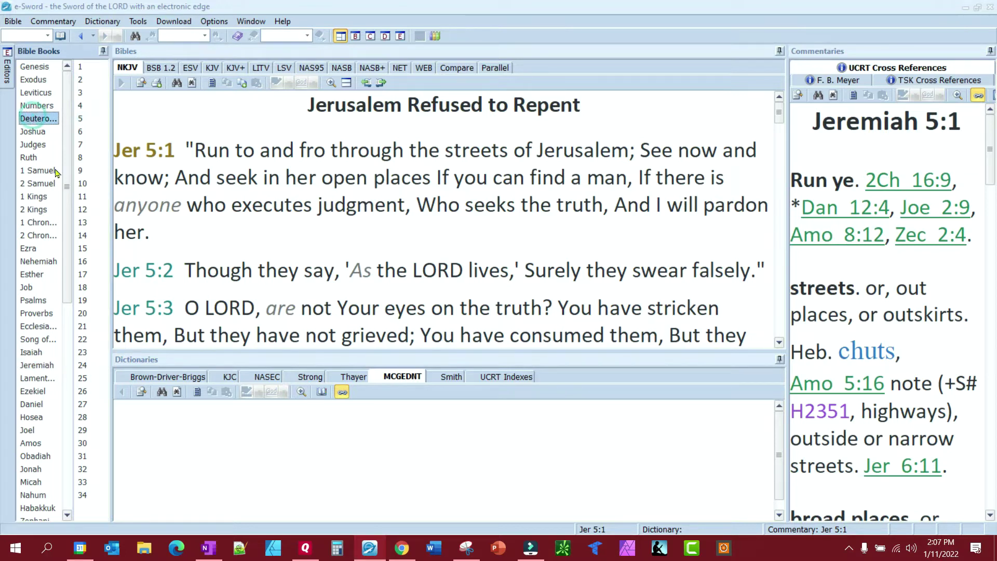
click(80, 94)
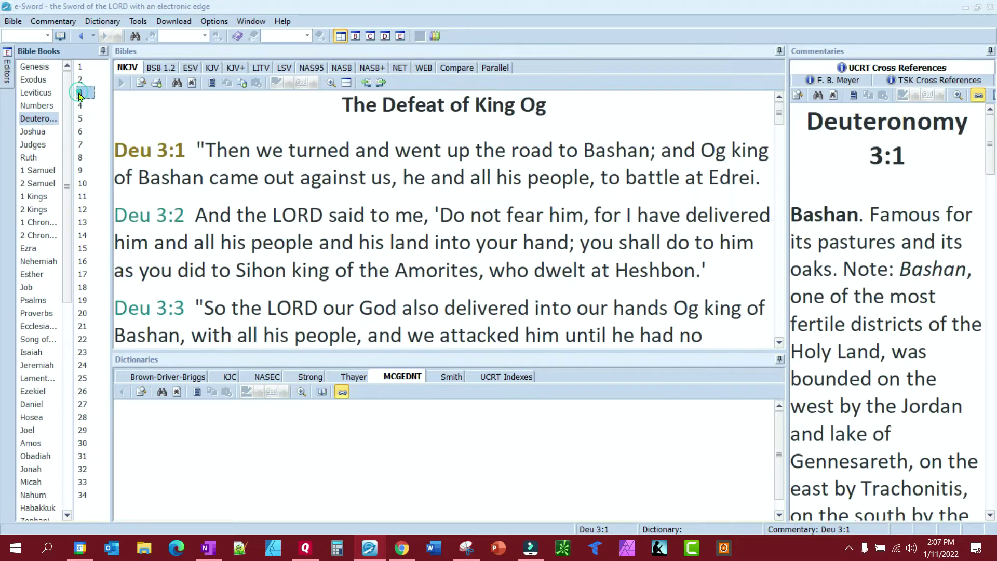
Open Proverbs chapter 12 and read on to verses 4 through 7
click(37, 314)
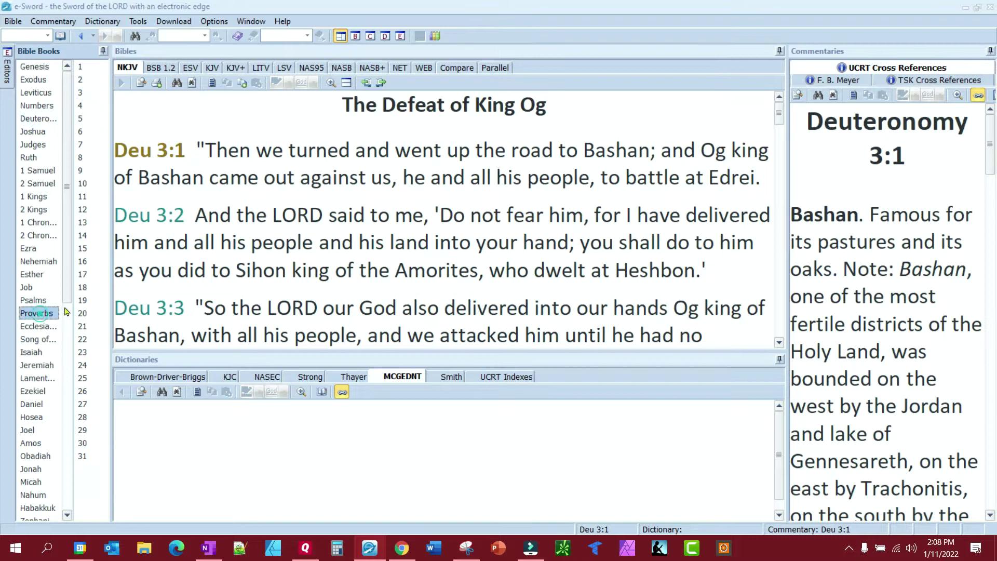
click(82, 209)
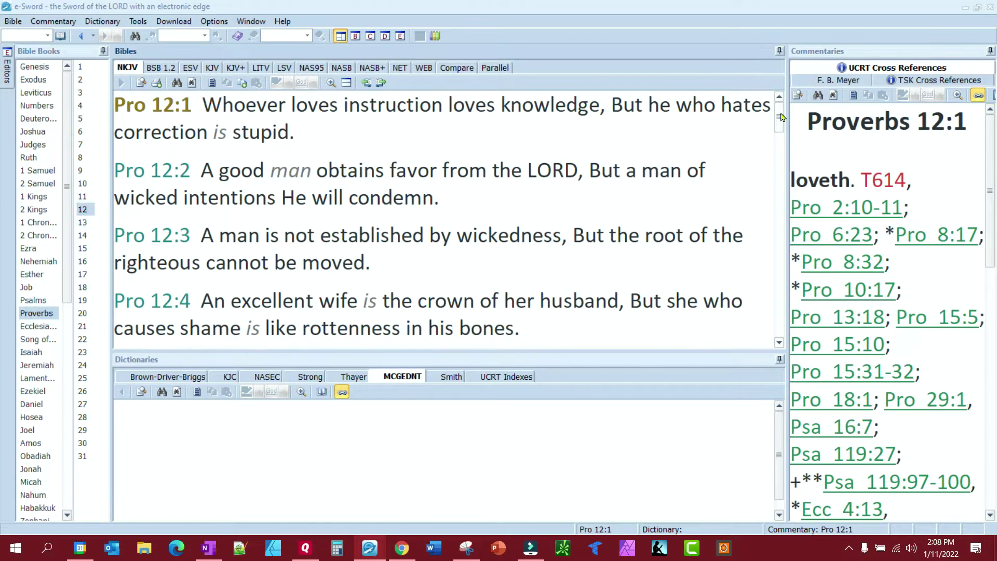
drag(778, 118, 772, 139)
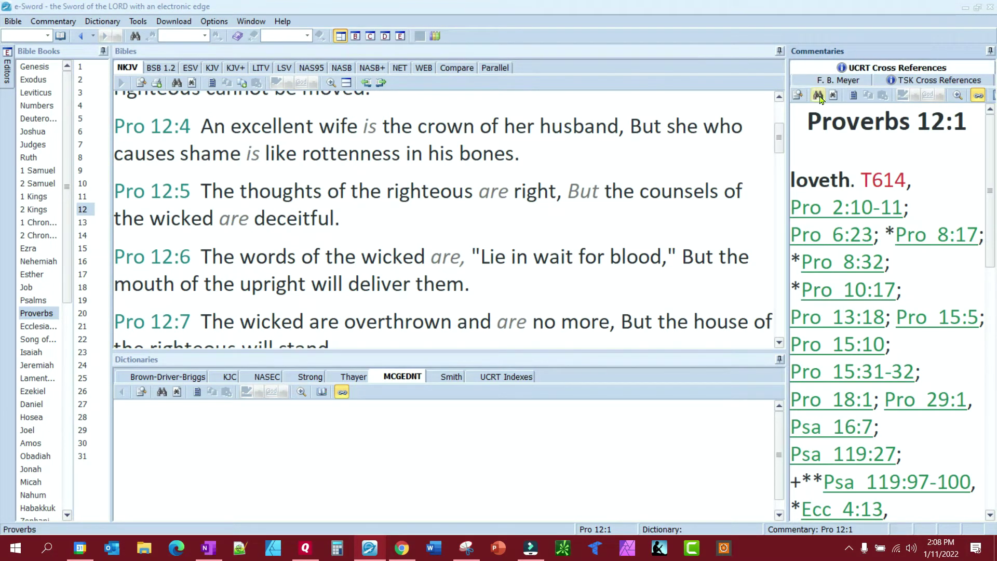
Compare the TSK Cross References and F. B. Meyer commentaries, and show the TSK Cross References for Proverbs 12:5
click(912, 80)
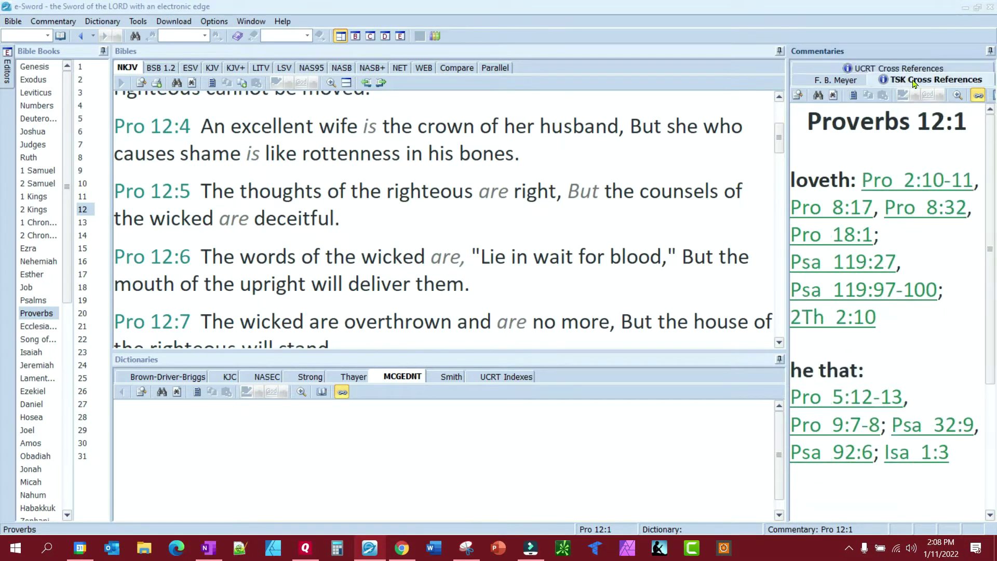
click(844, 81)
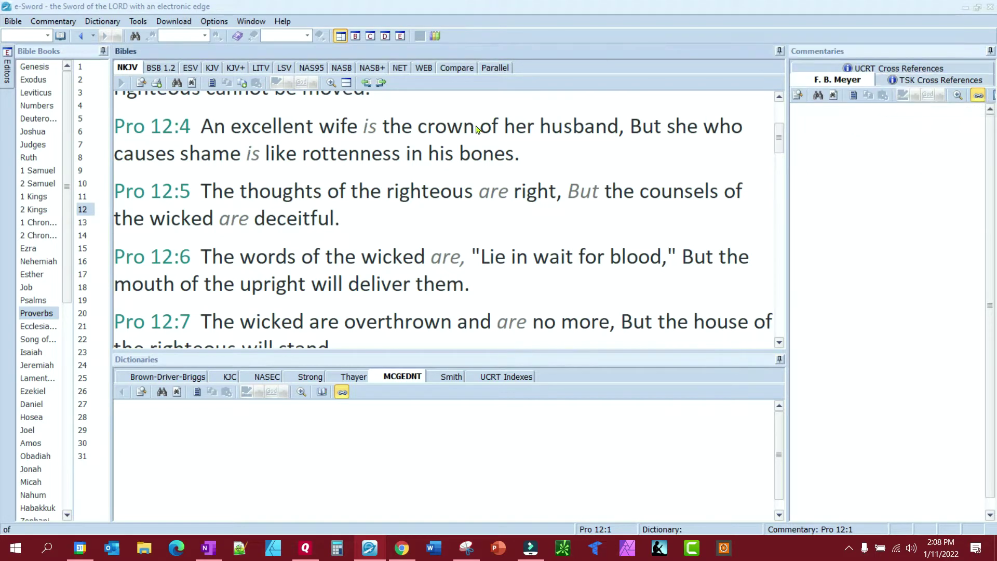
click(186, 192)
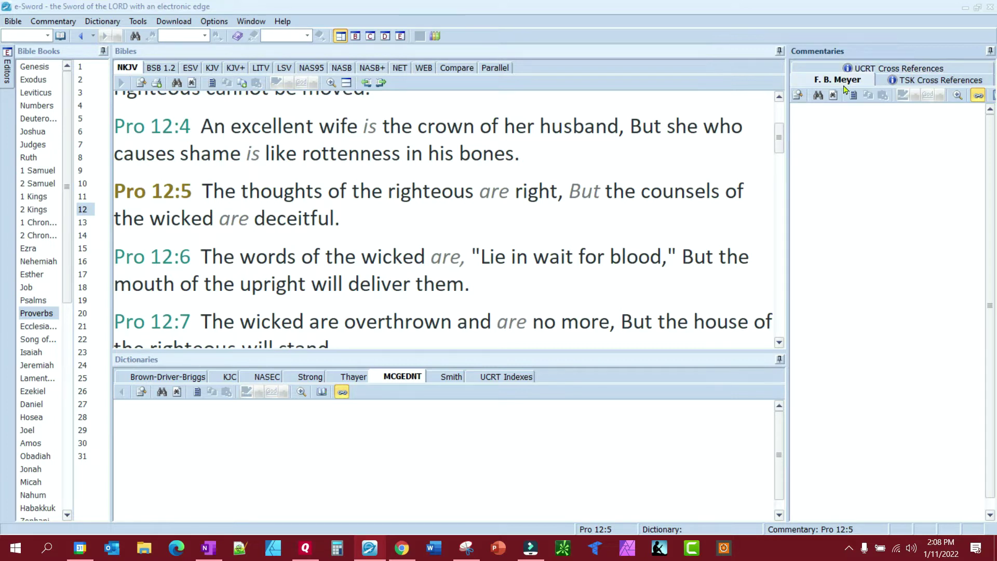
click(914, 82)
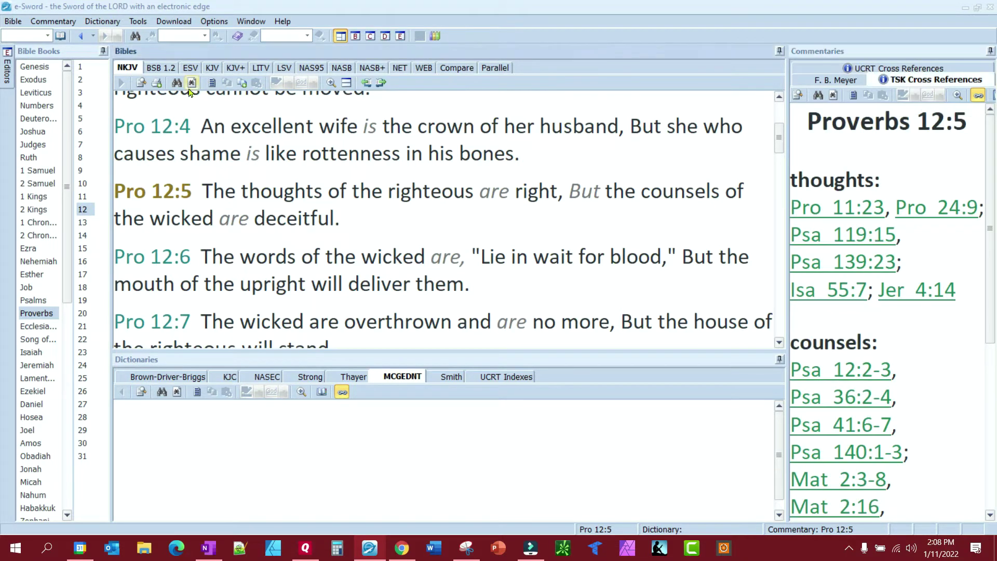
View the passage in KJV and KJV+, and look up Strong's number H2428 for "virtuous" in Proverbs 12:4
click(213, 71)
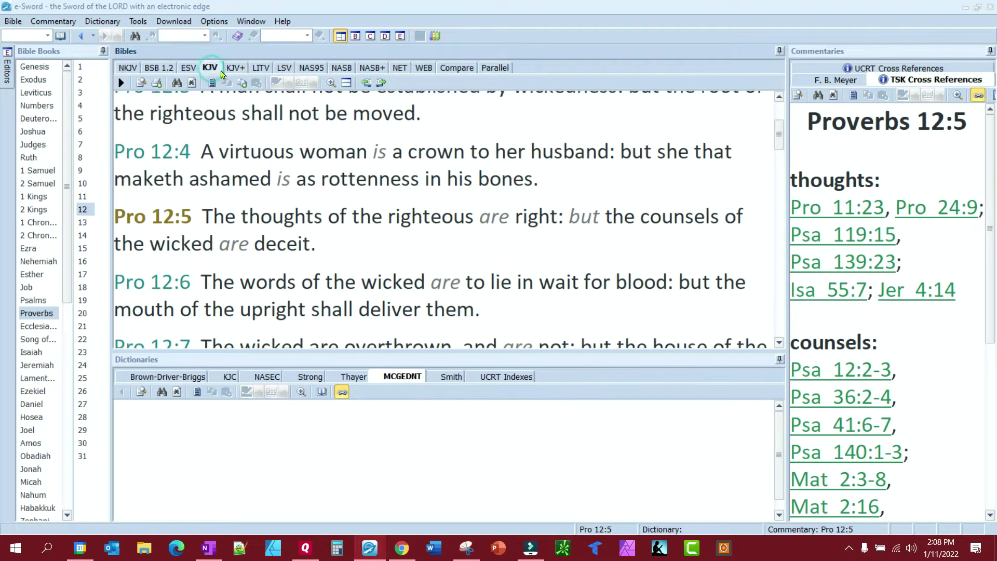
click(233, 71)
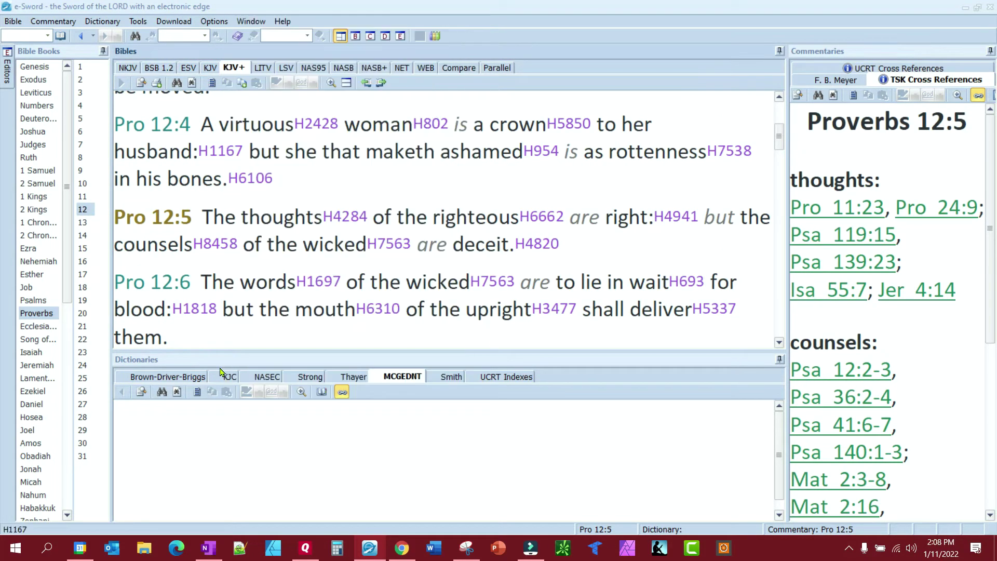
click(313, 122)
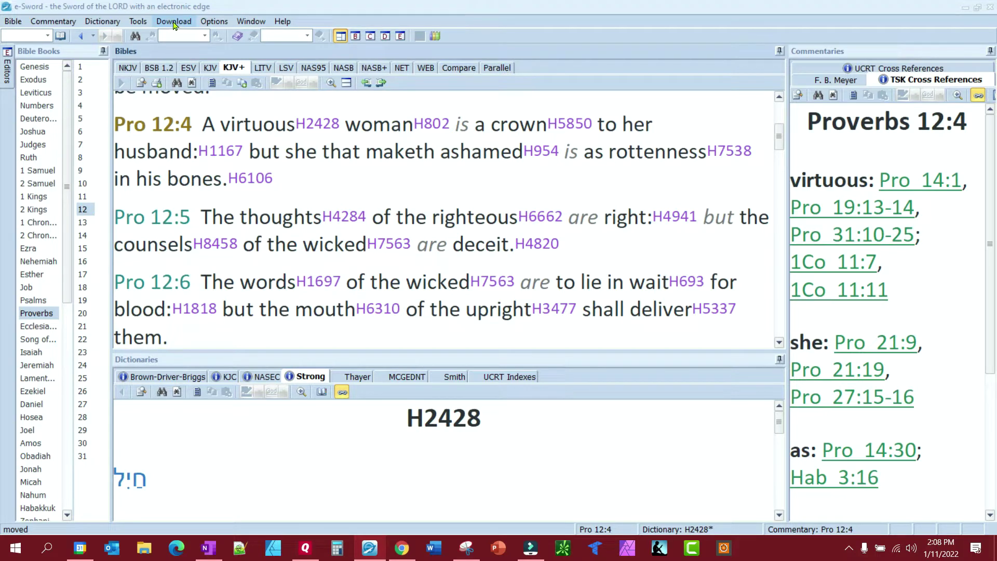
Open the Bible module downloader and examine the free and premium English Bibles and those in other languages, including Greek
click(174, 21)
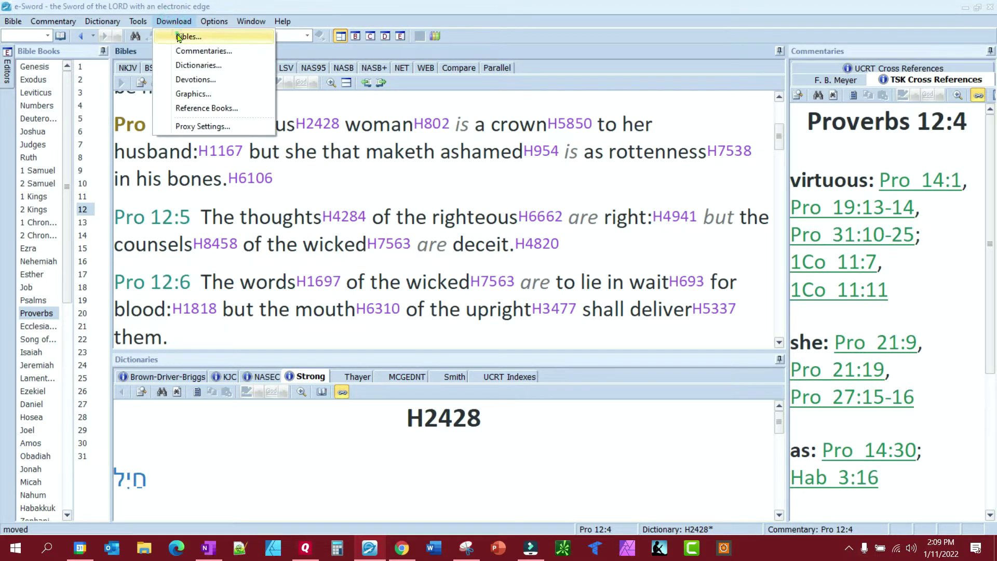
click(177, 37)
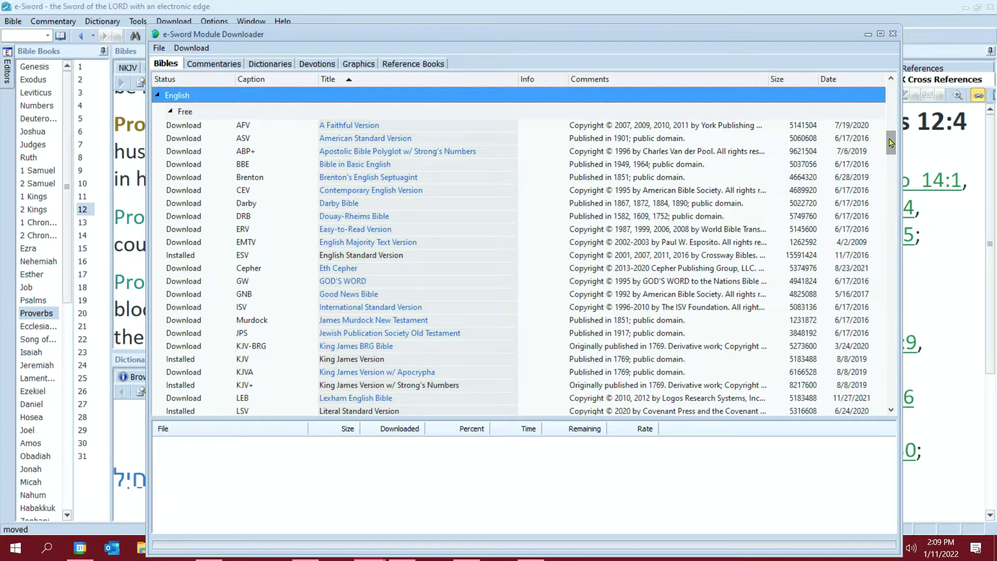
drag(889, 143, 891, 185)
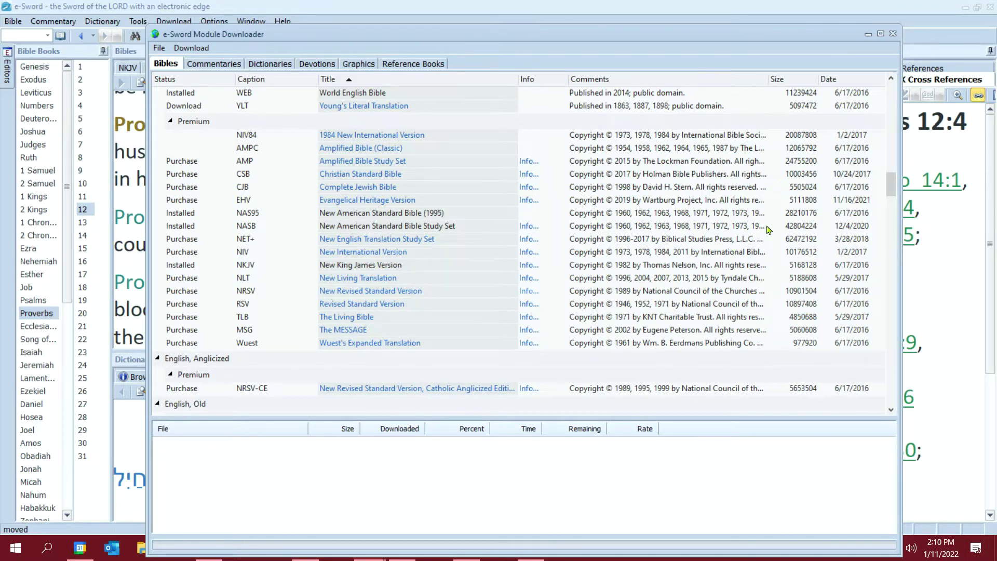
scroll(892, 193, down, 1)
drag(892, 193, 892, 79)
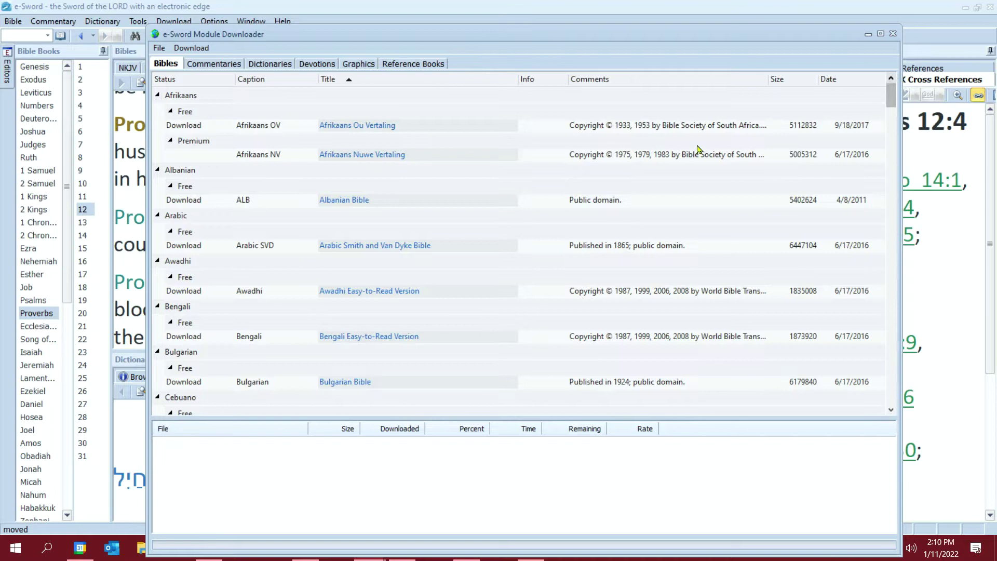
drag(892, 96, 896, 407)
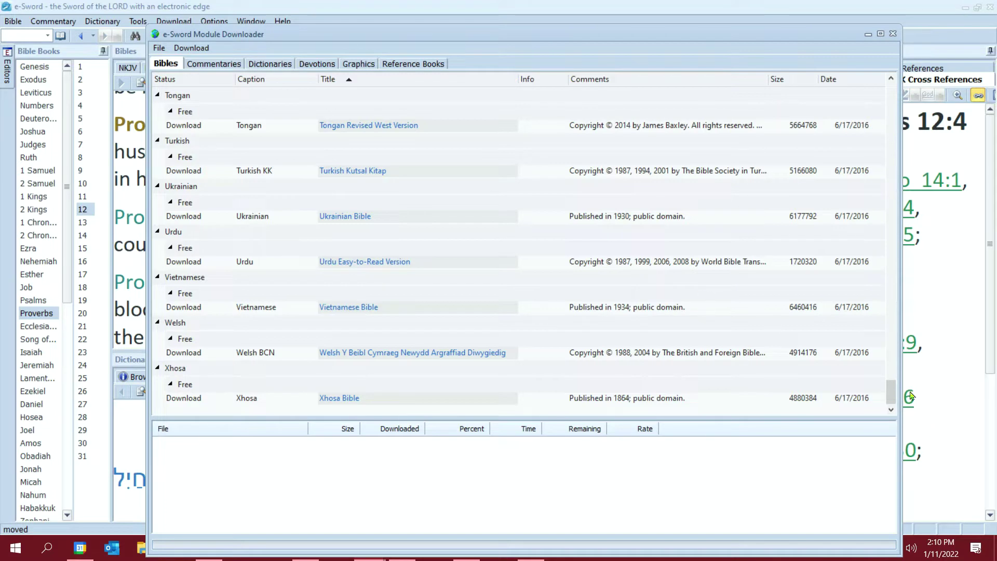
drag(893, 393, 883, 237)
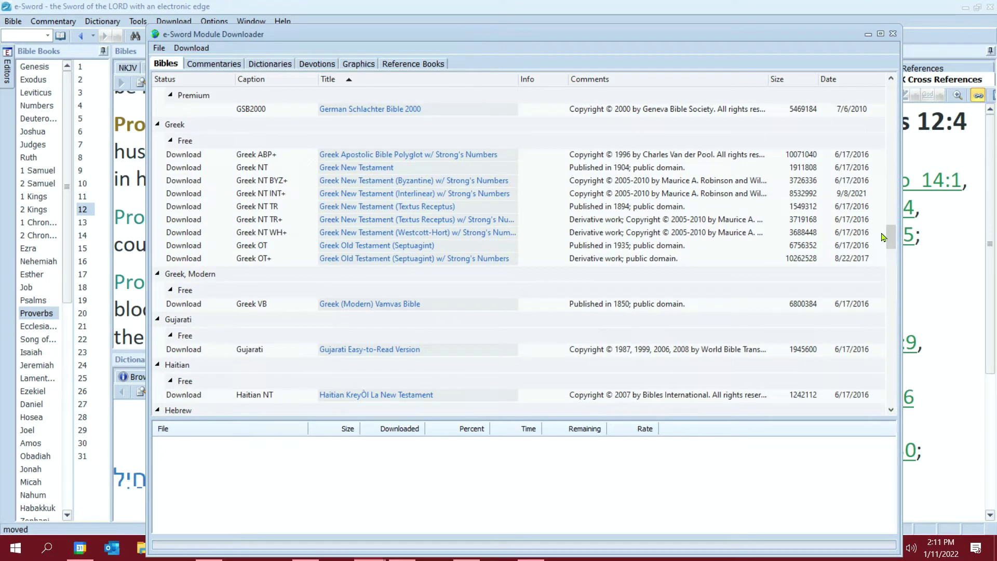
drag(894, 243, 894, 228)
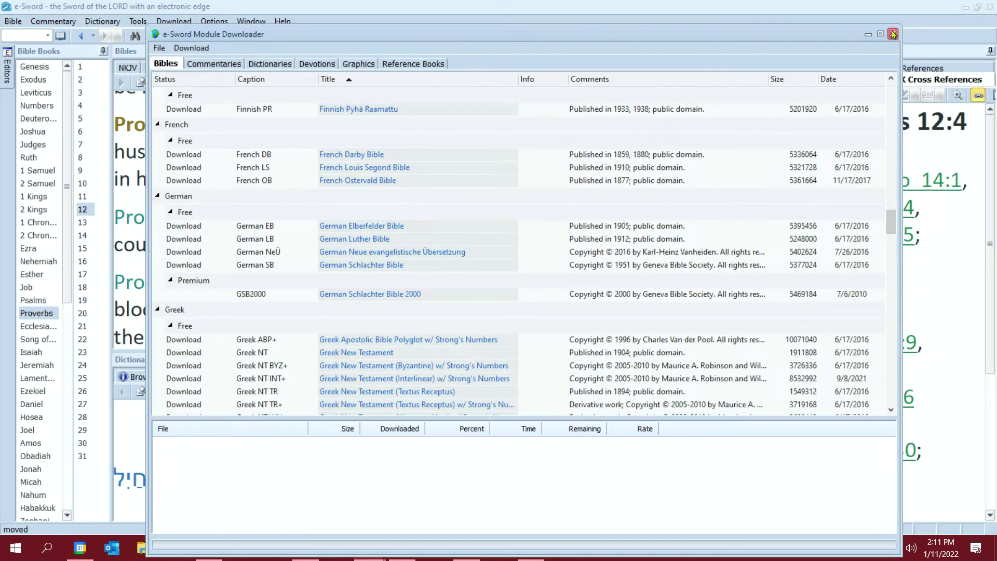
Review the commentary and dictionary modules offered for download, and move the downloader window out of the way
click(211, 64)
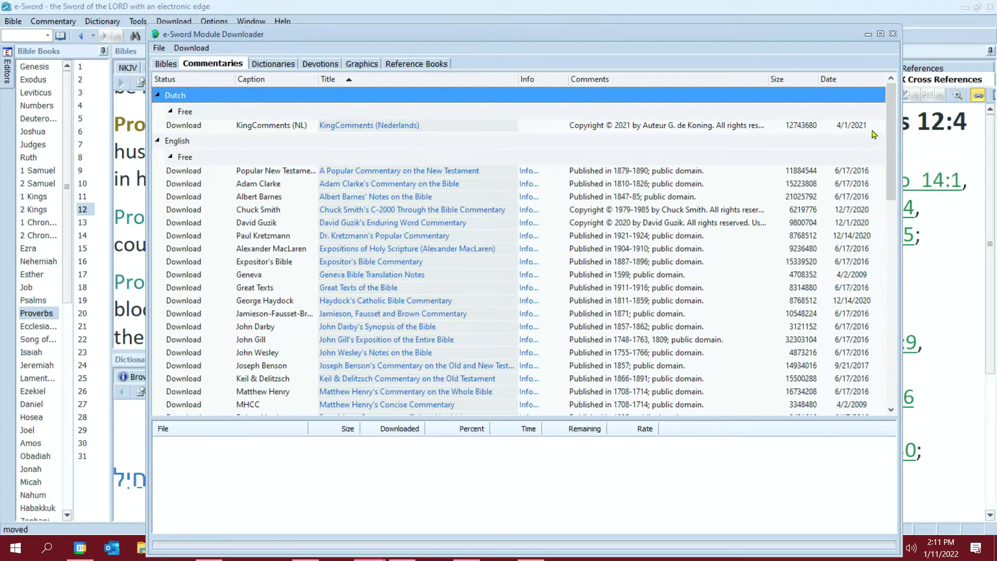
drag(891, 124, 898, 204)
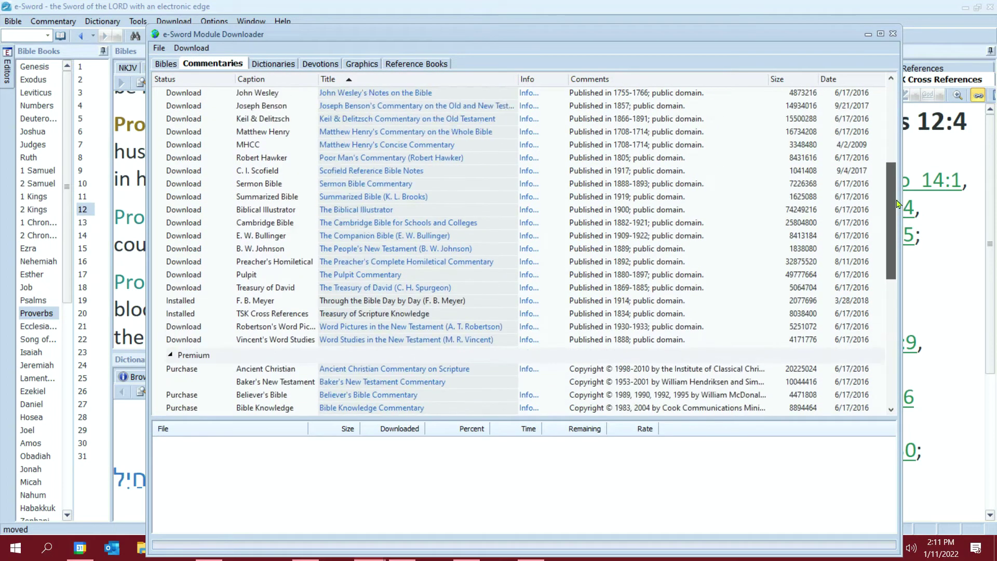
click(265, 65)
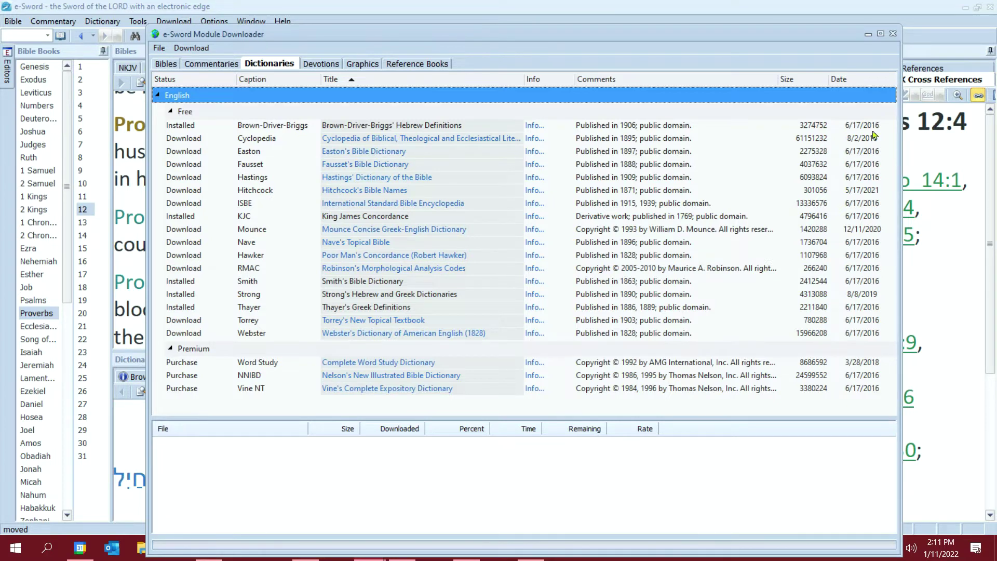
drag(589, 35, 996, 68)
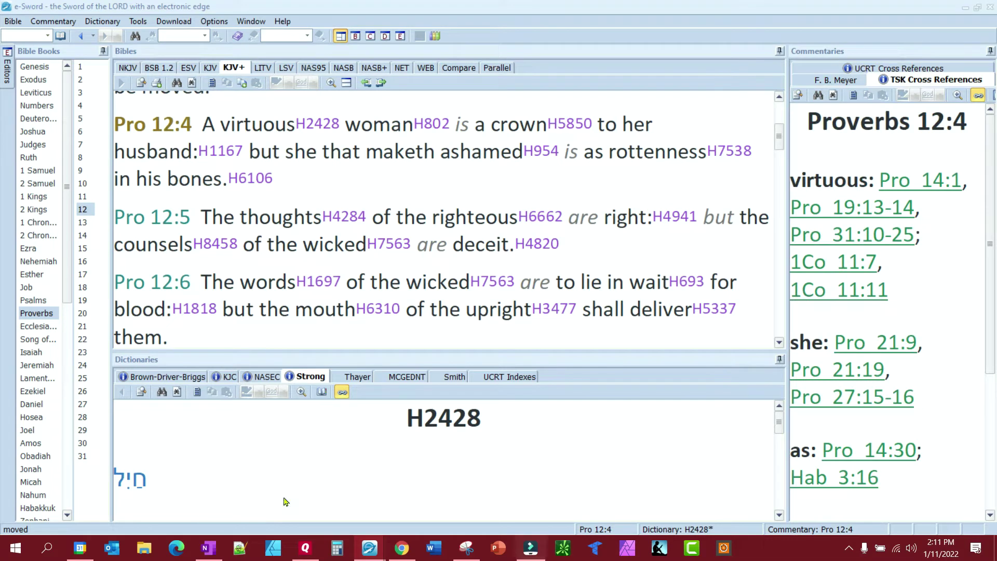
Show the MCGEDNT dictionary and the UCRT Cross References commentary for Proverbs 12:4
click(407, 377)
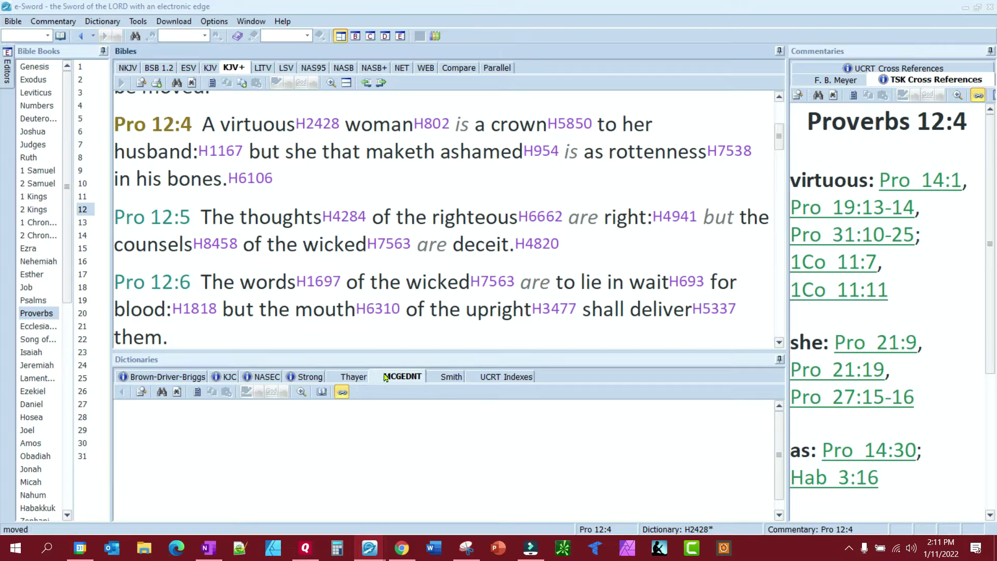
click(385, 376)
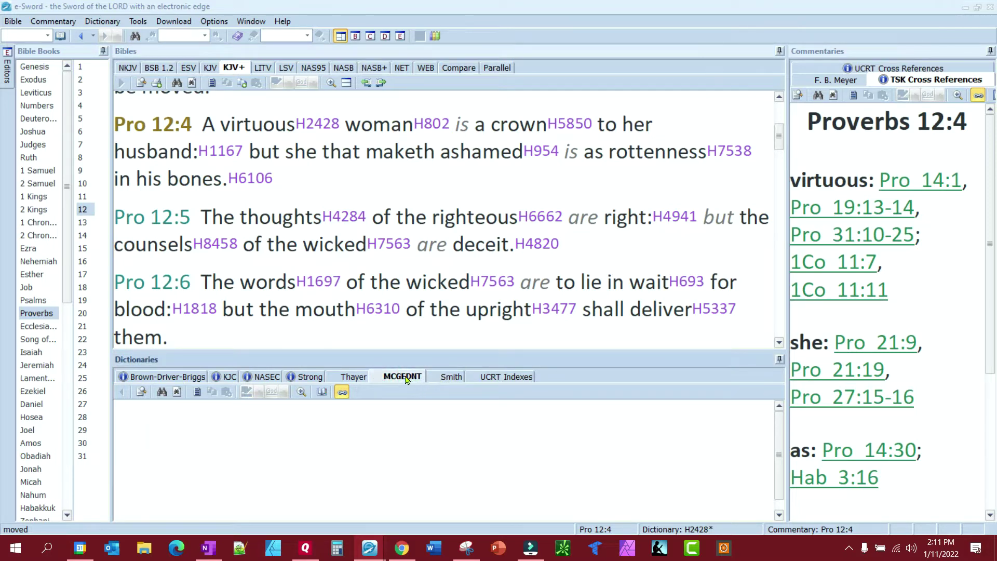
click(897, 69)
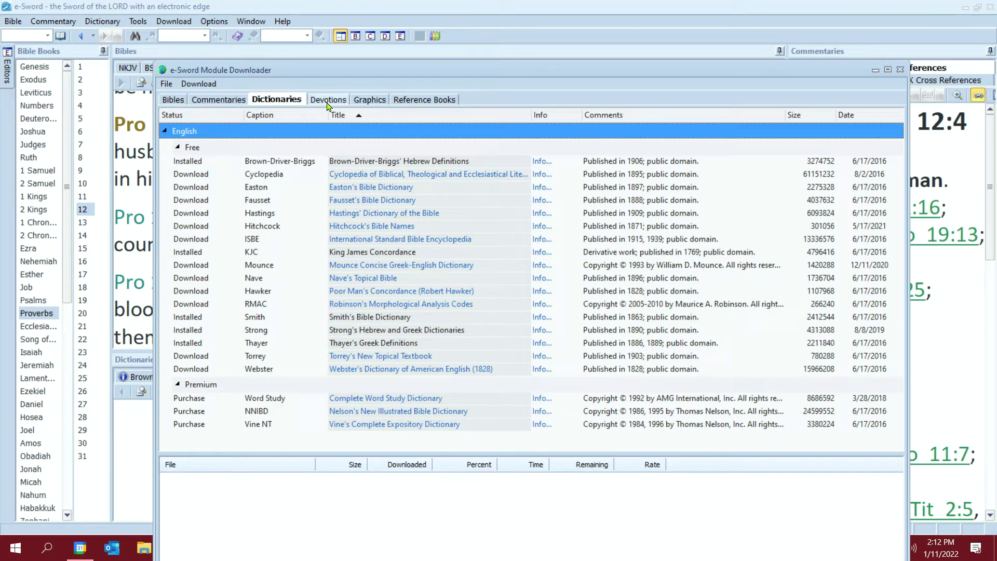
Review the devotion modules offered for download, and move the downloader window off the study view
click(327, 101)
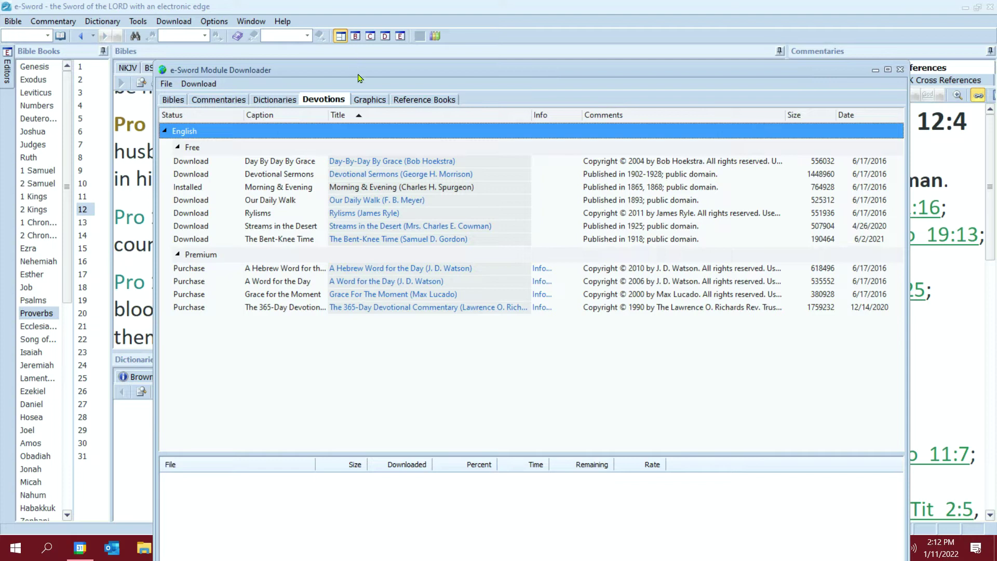
drag(358, 78, 996, 0)
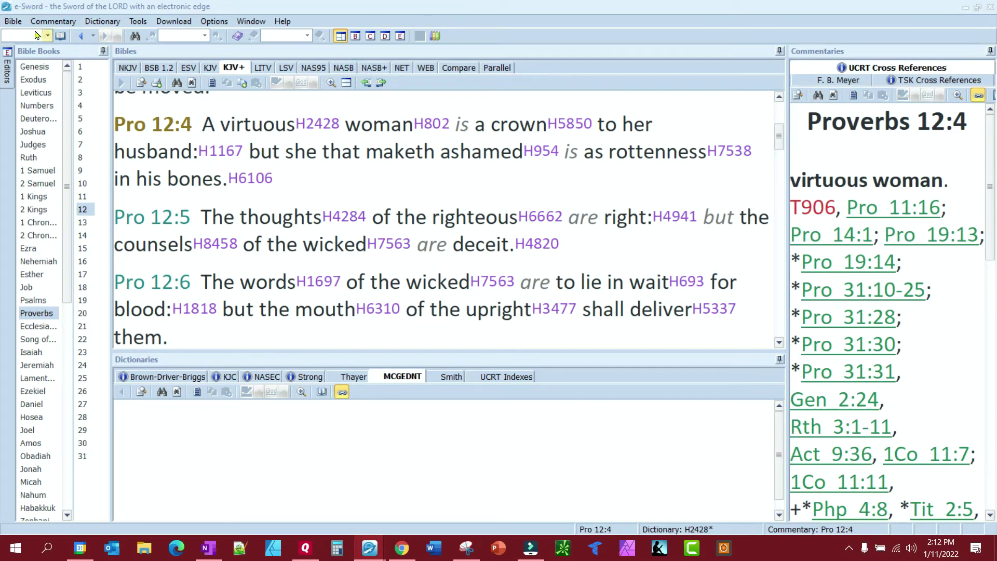
Read the information about the UCRT Cross References commentary and close it
click(49, 24)
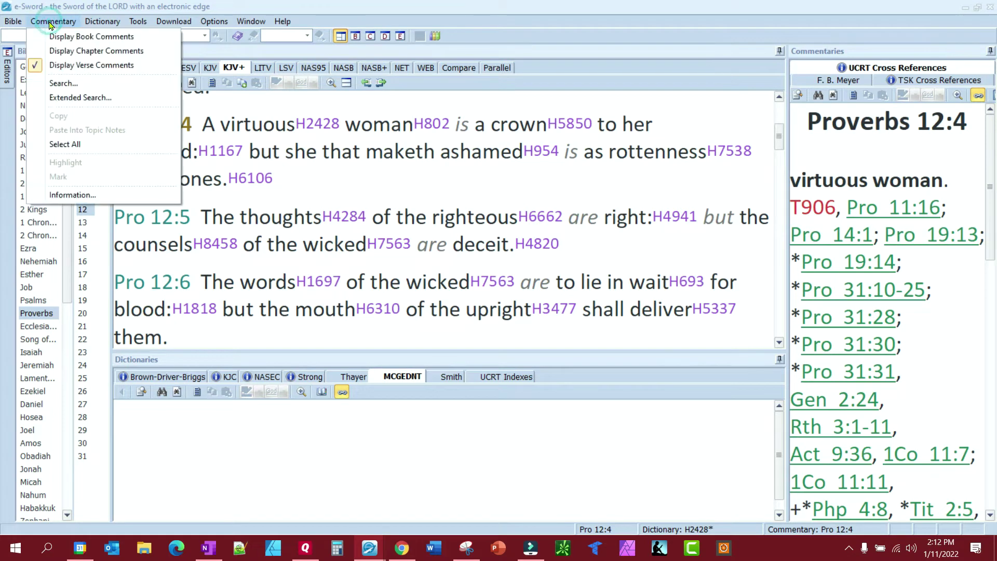
click(72, 196)
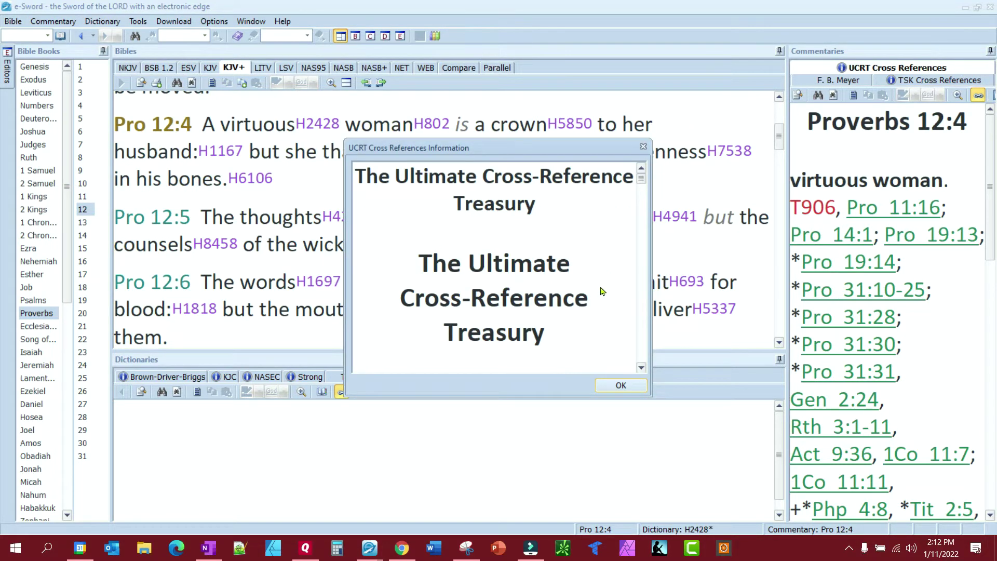
scroll(642, 301, down, 3)
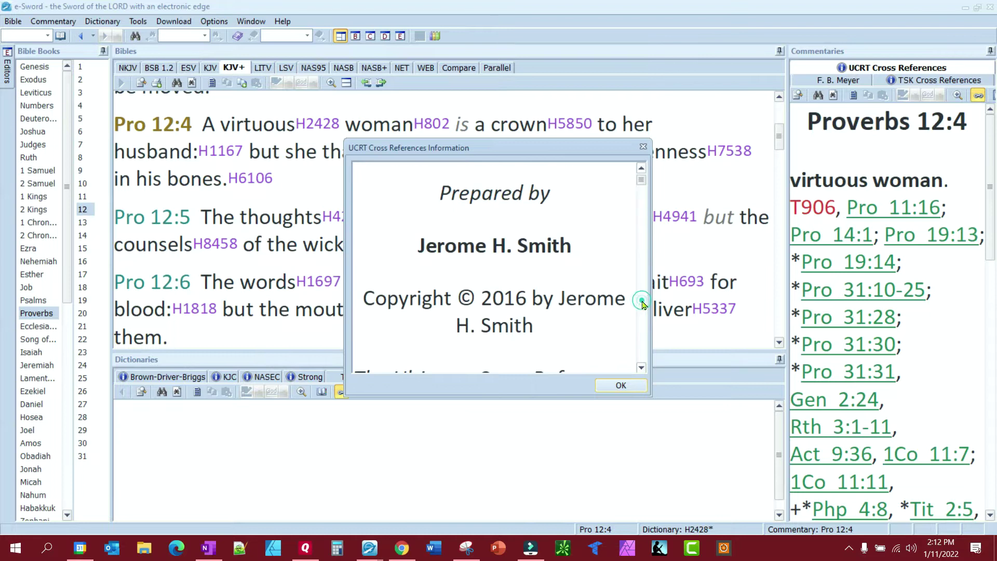
click(643, 146)
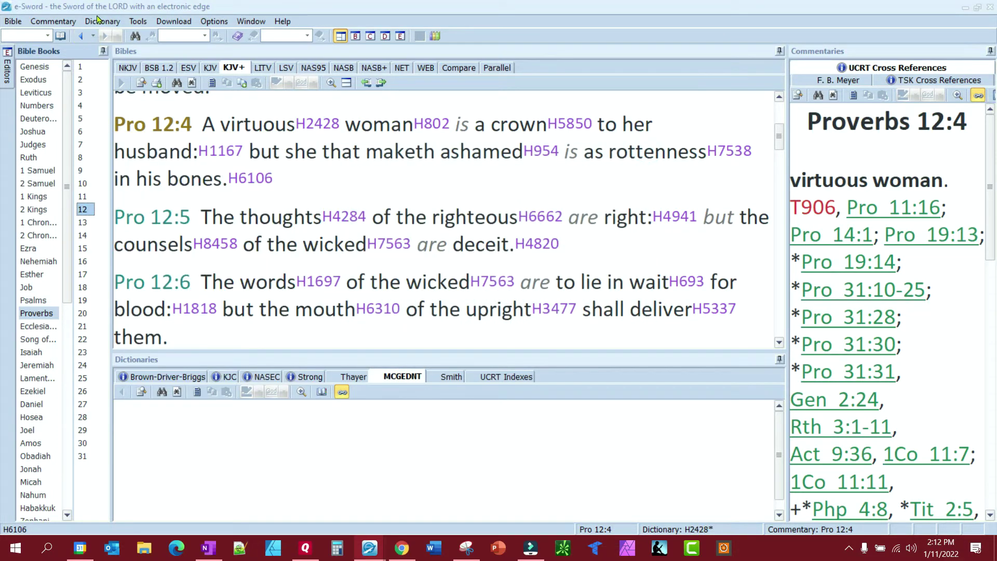
Read the information about the MCGEDNT dictionary and close it
click(101, 22)
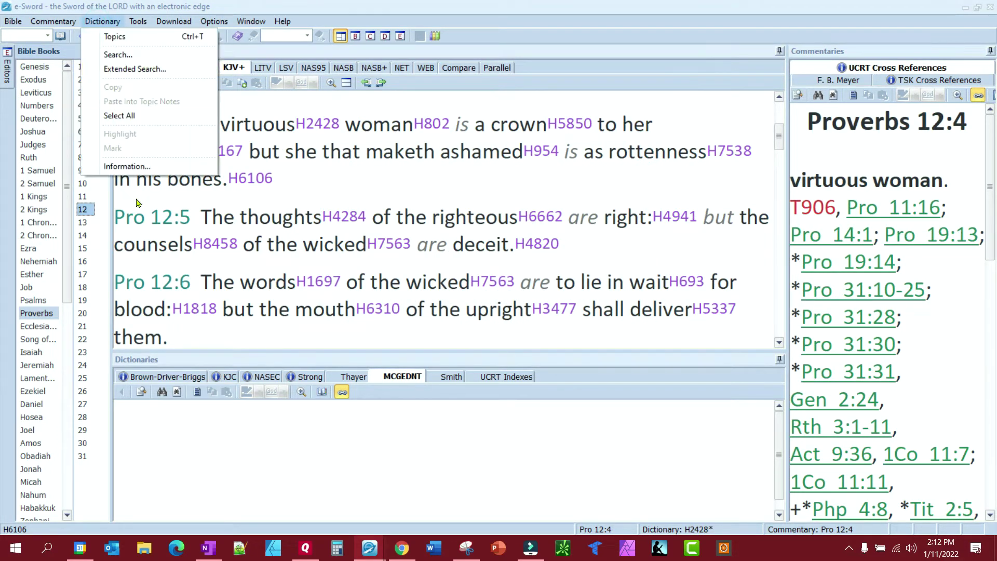
click(127, 167)
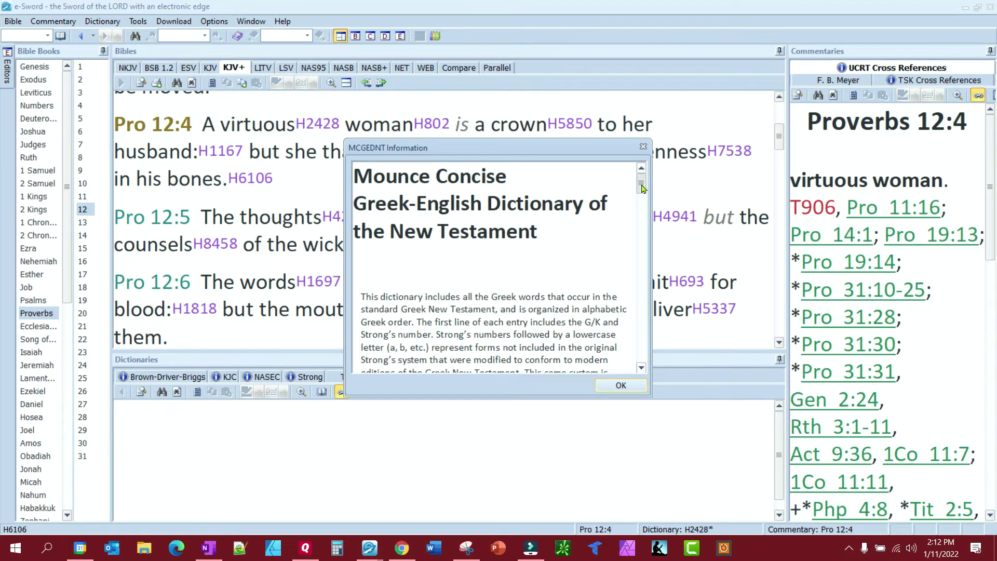
drag(641, 183, 642, 228)
click(644, 147)
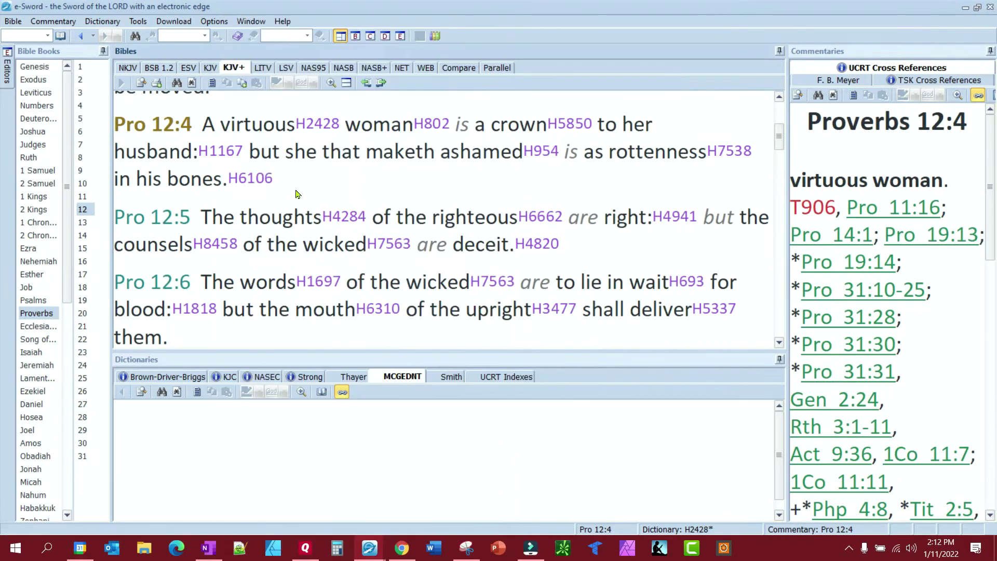
Open the Bible Reading tool and move its window fully into view
click(138, 24)
click(167, 37)
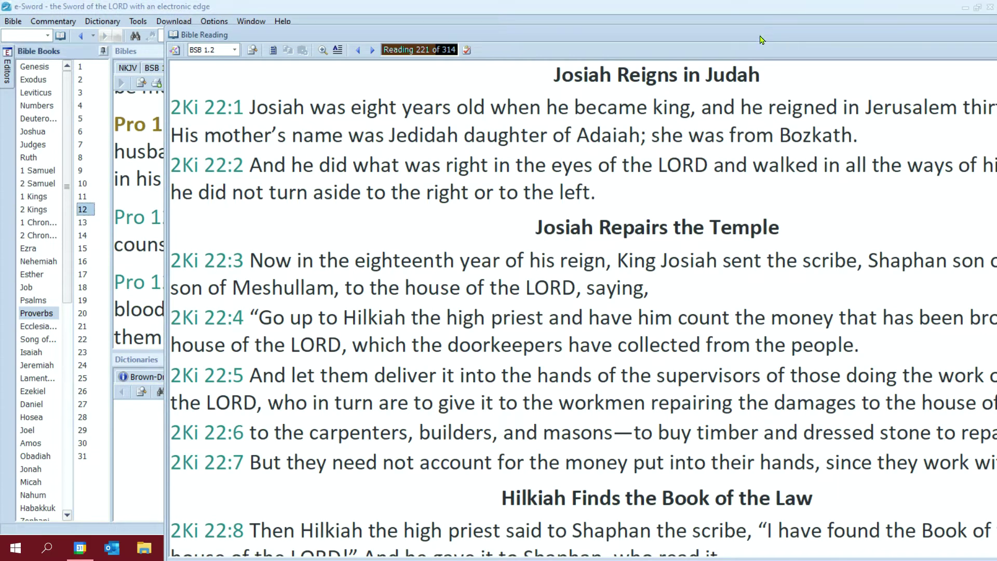
drag(768, 35, 681, 15)
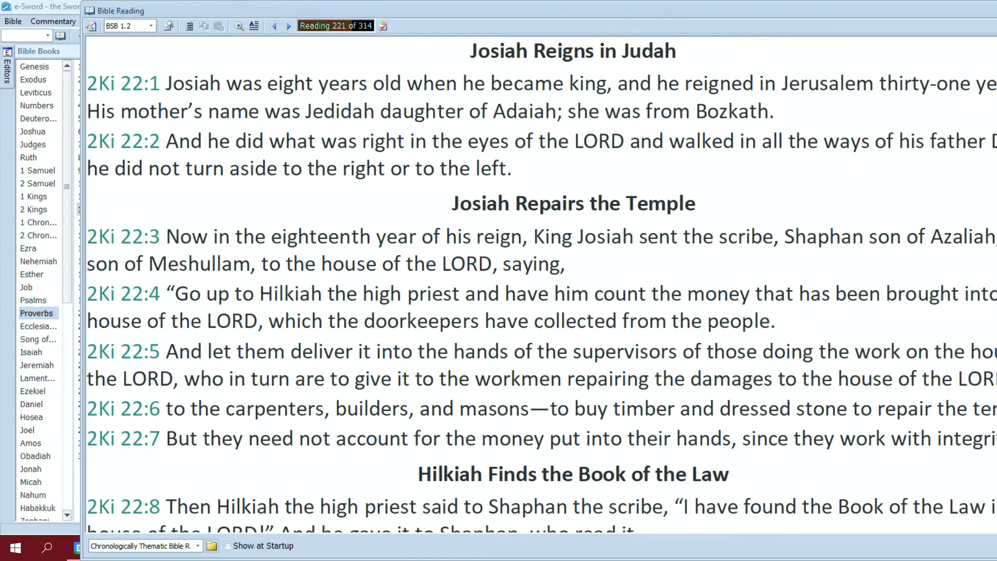
drag(429, 11, 619, 109)
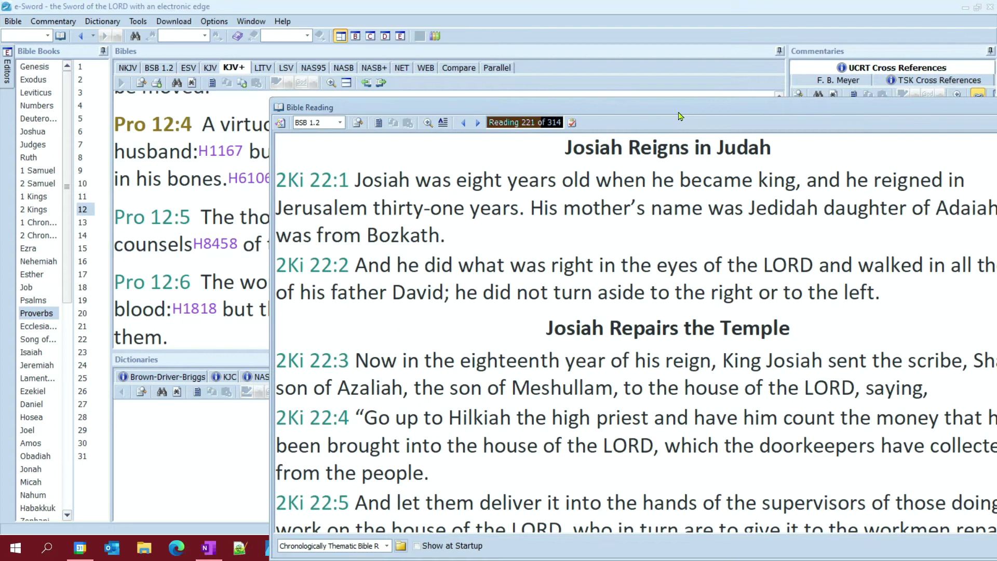
drag(681, 115, 507, 57)
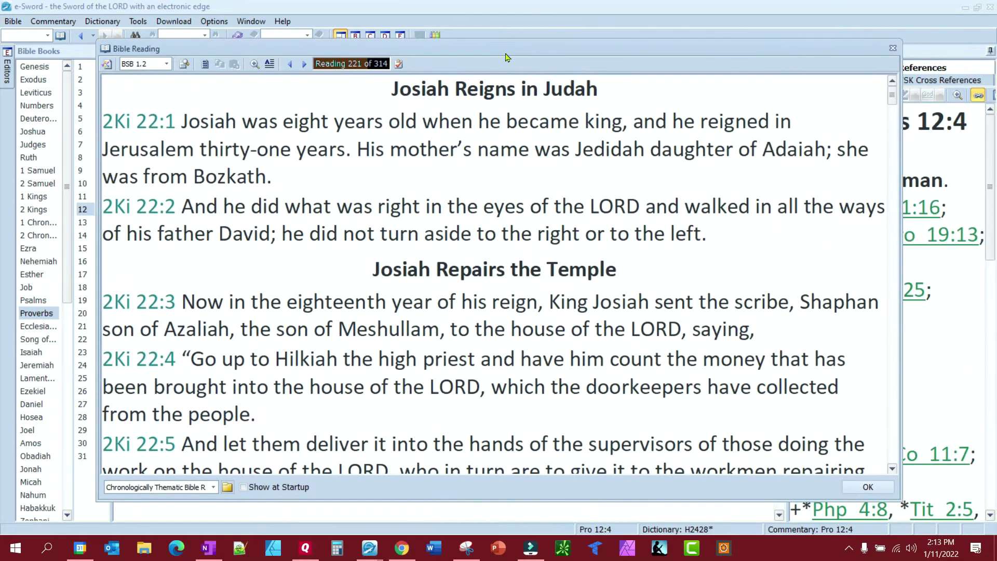
Check the Bible versions, the passage text and the reading plans offered for Bible Reading, and close the window
click(167, 64)
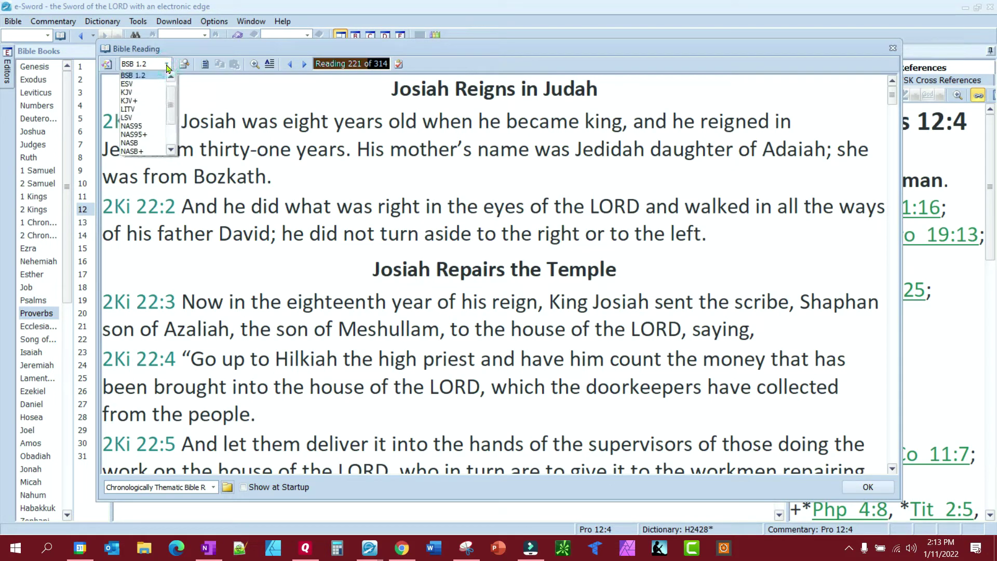
click(167, 64)
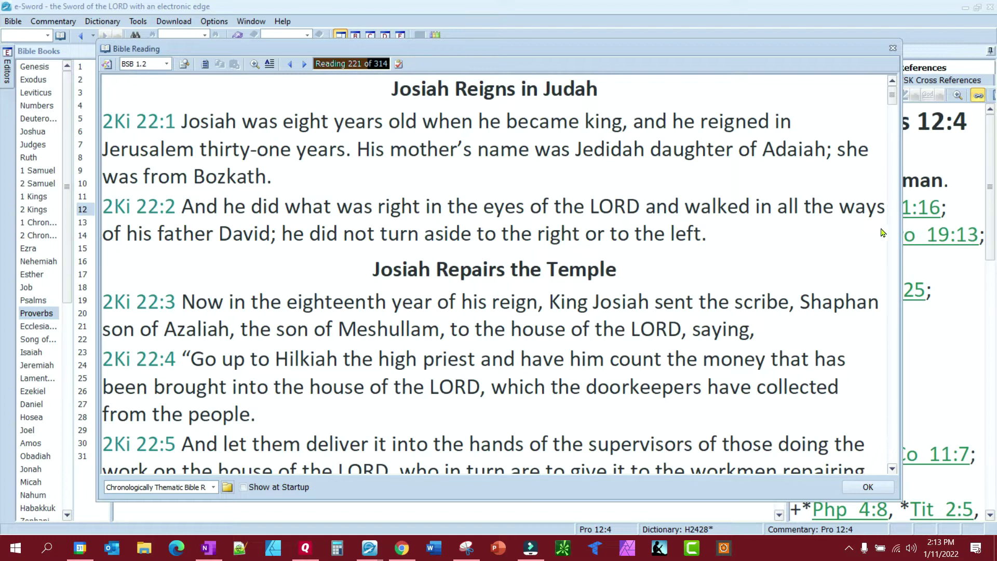
drag(892, 92, 929, 103)
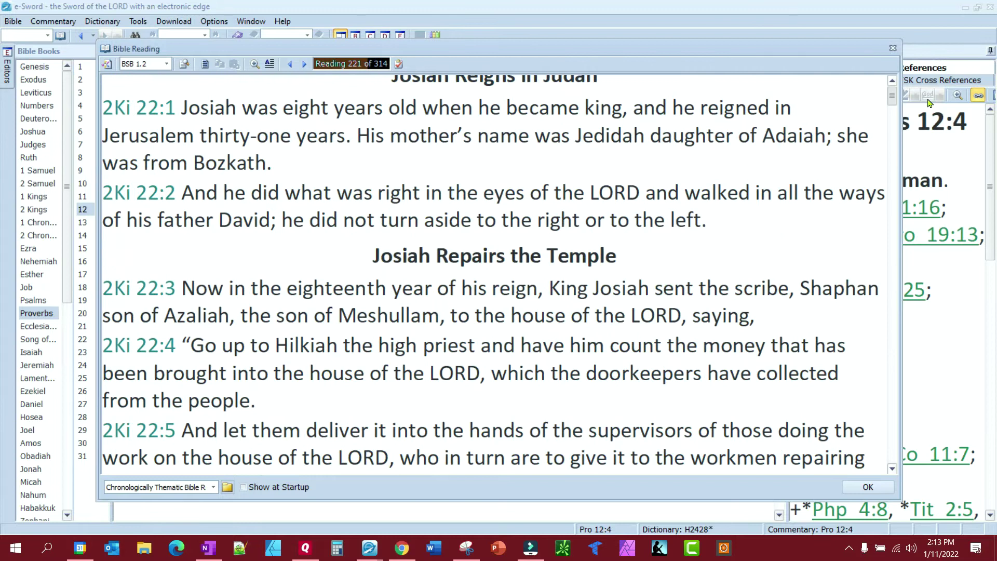
scroll(929, 102, up, 1)
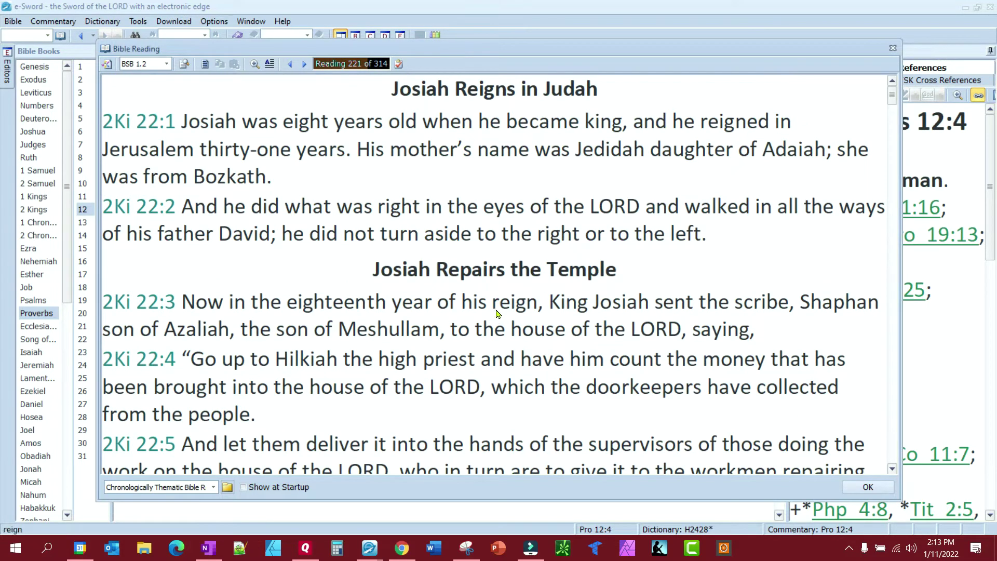
click(213, 488)
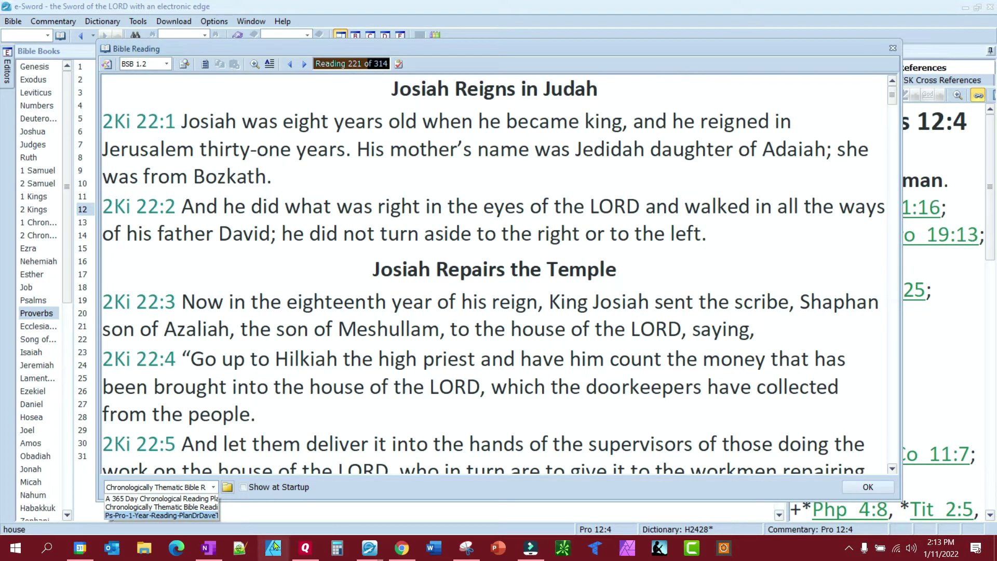
click(357, 491)
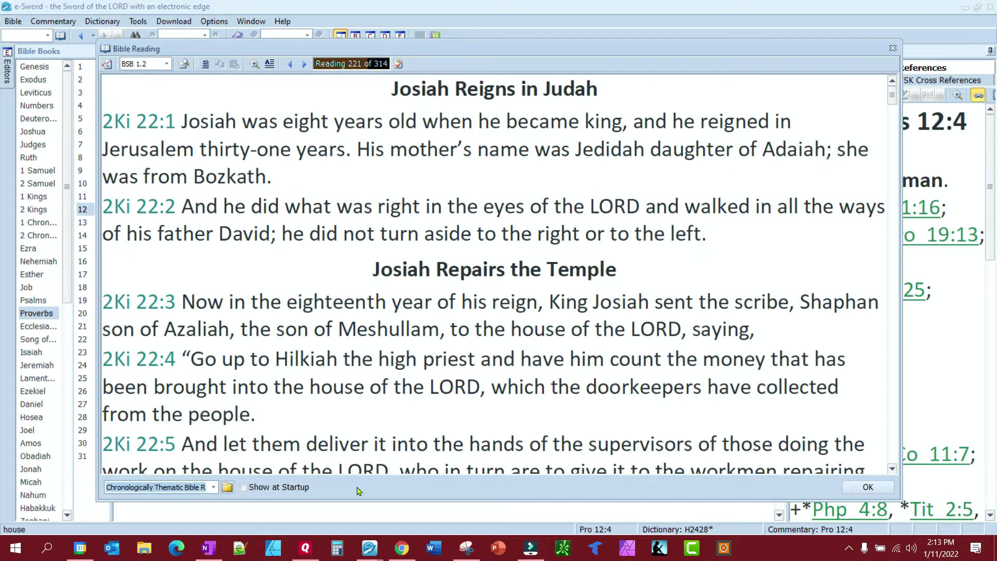
click(444, 294)
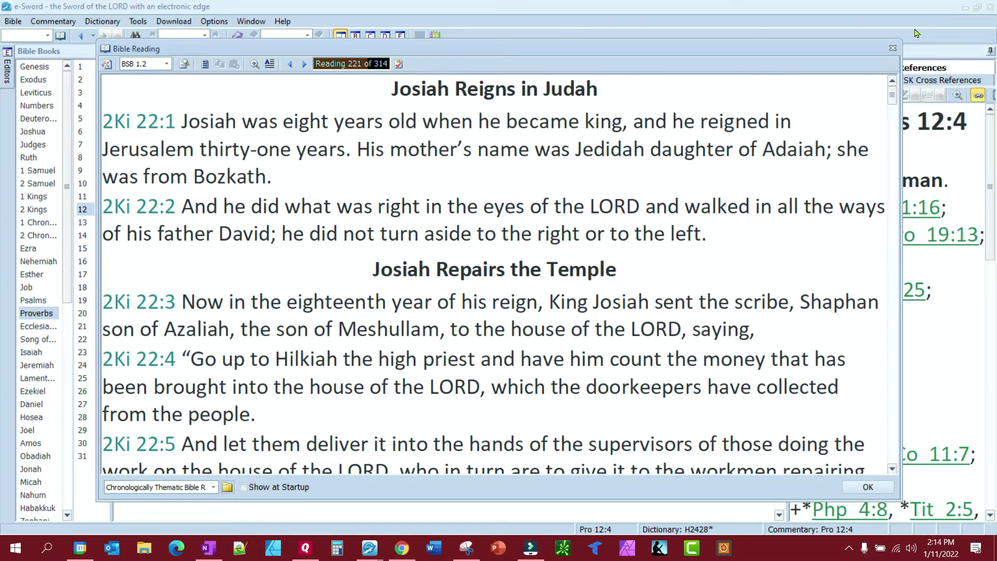
click(894, 49)
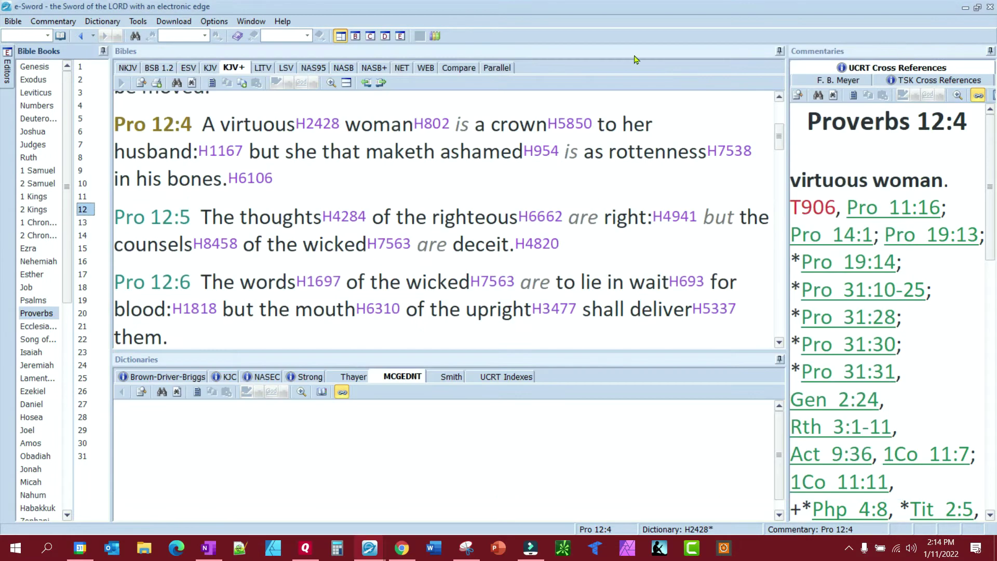
Review the graphics modules offered in the module downloader and close it
click(173, 22)
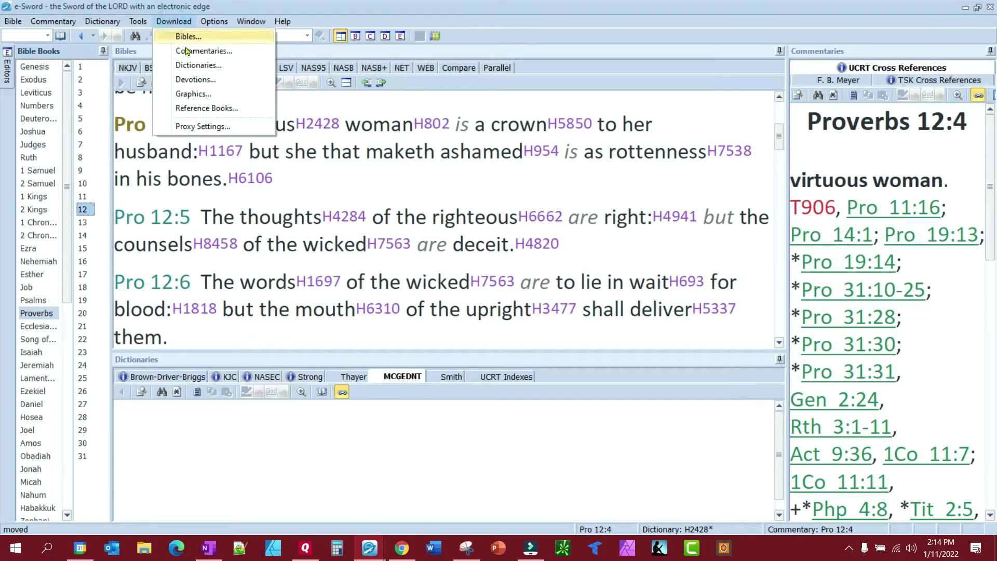
click(202, 95)
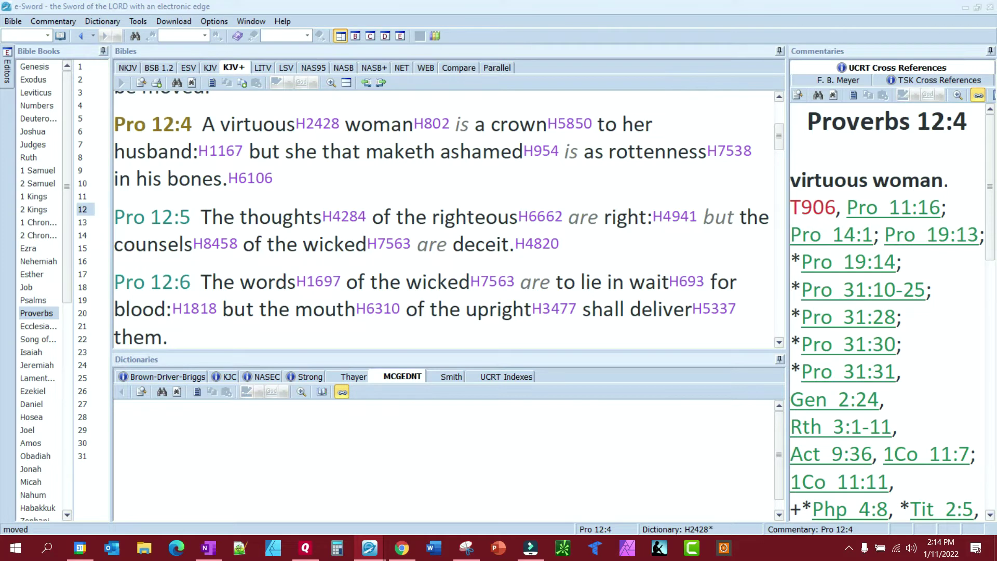
drag(799, 93, 377, 63)
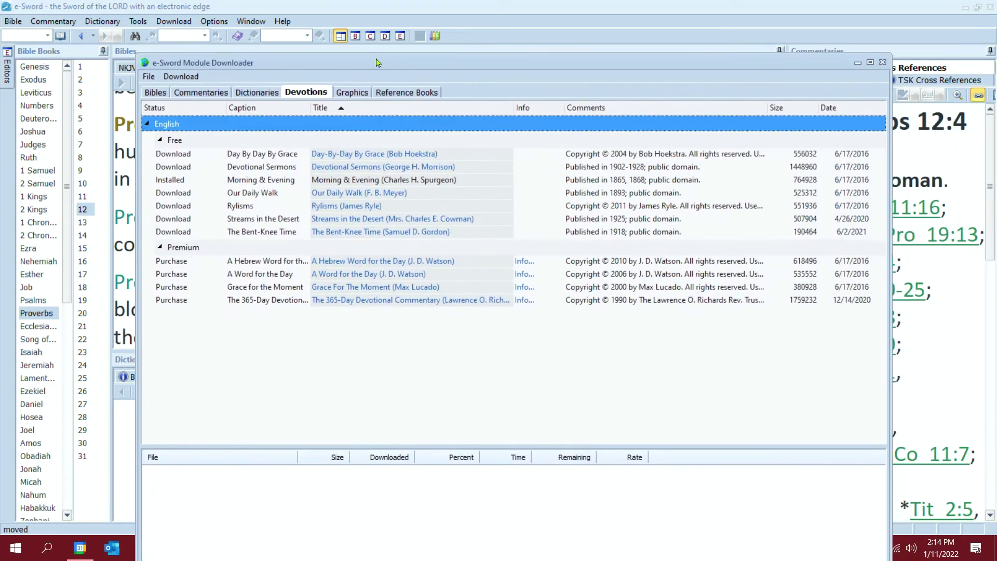
click(353, 92)
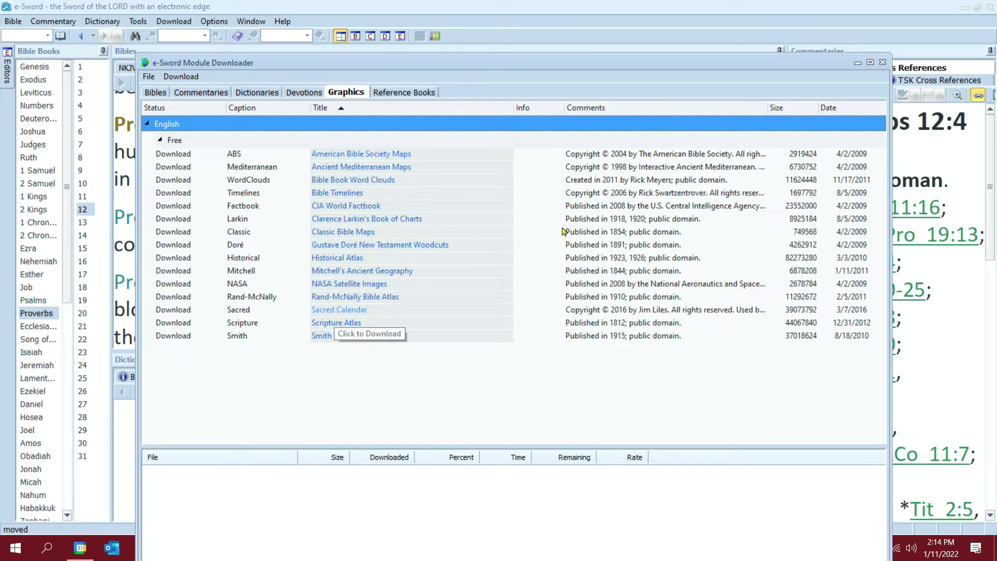
click(882, 62)
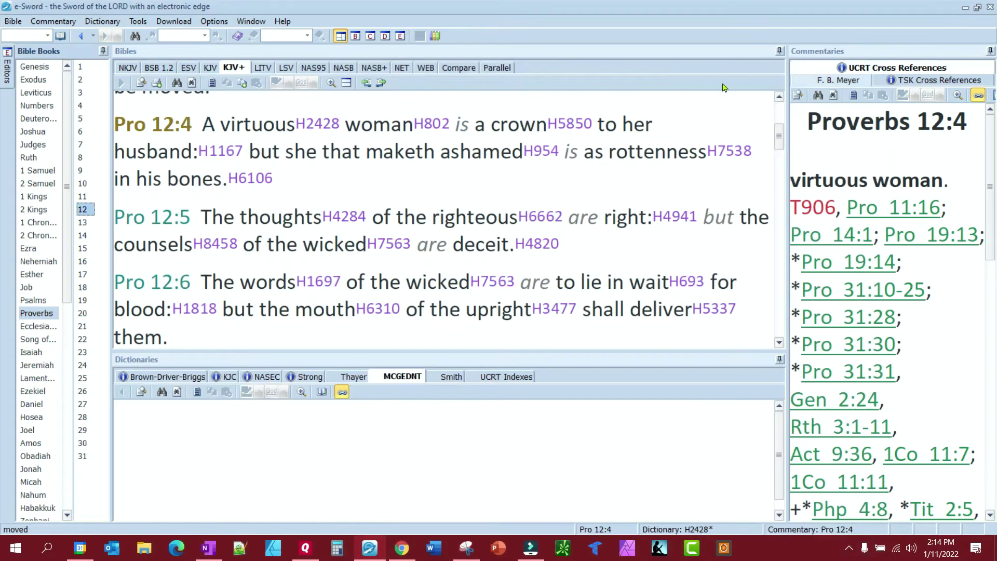
Review the free and premium reference books offered for download, and close the downloader
click(167, 25)
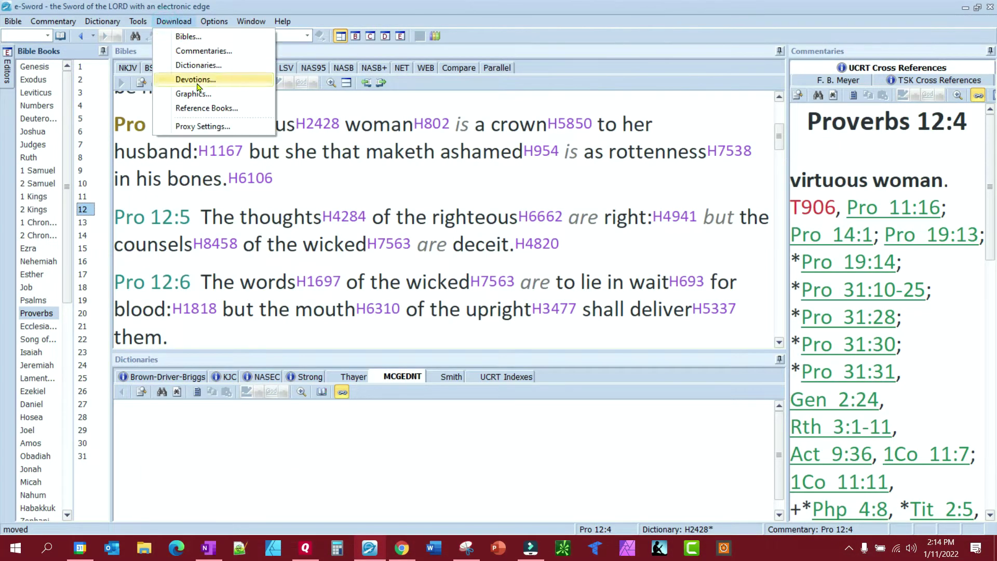
click(205, 109)
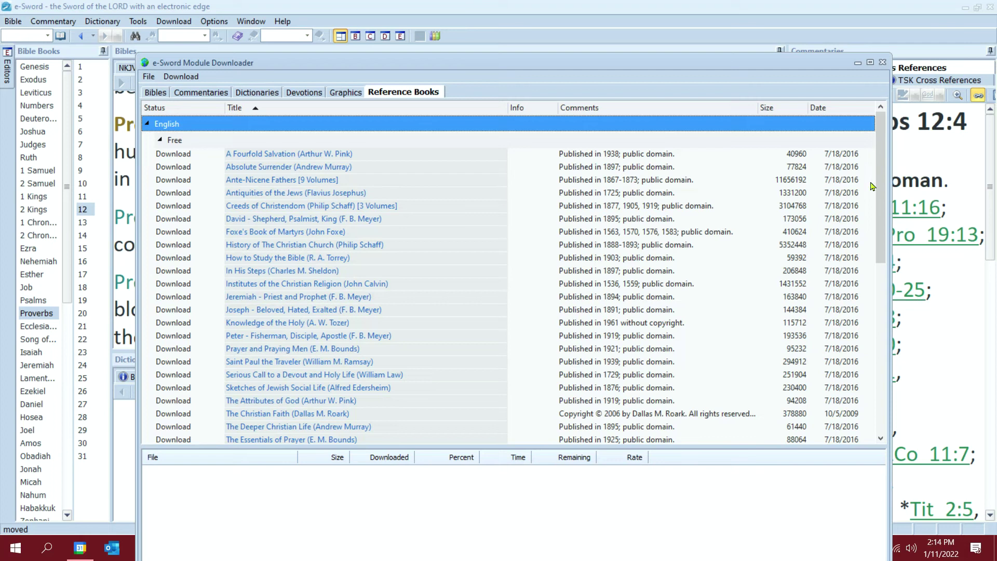
drag(881, 186, 901, 405)
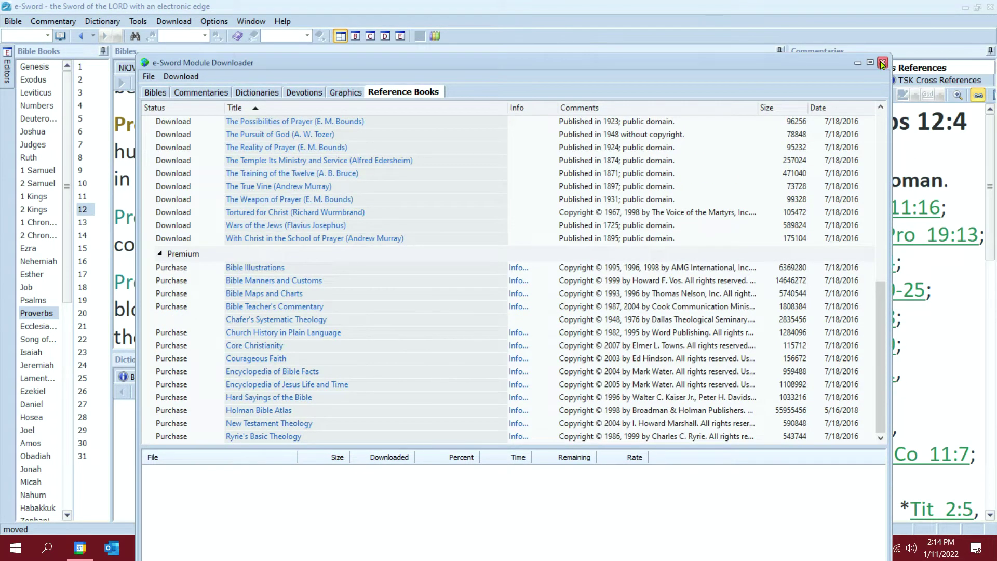
click(881, 63)
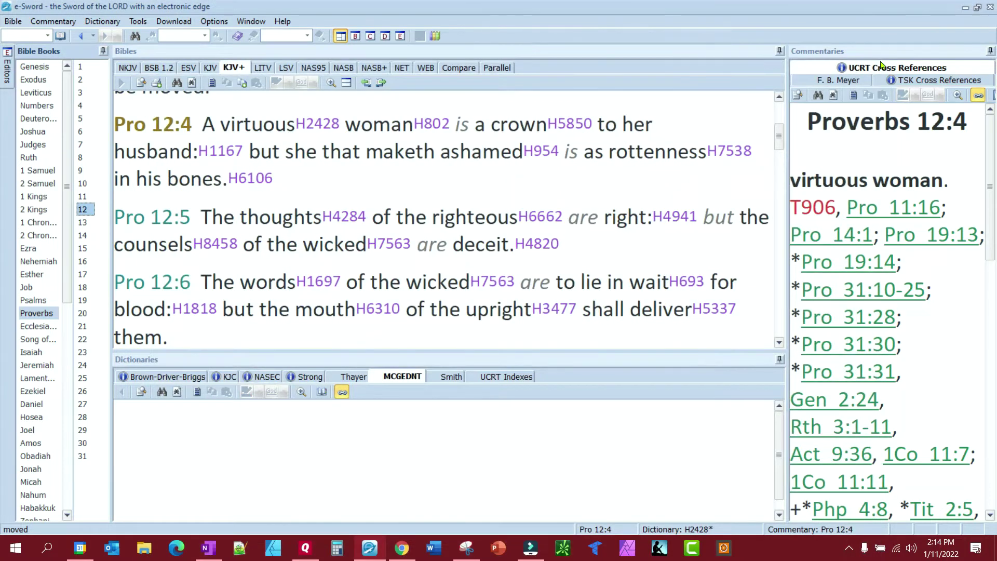
Switch to Chrome and look through the e-Sword downloads and forum listings on the BibleSupport.com home page
click(404, 551)
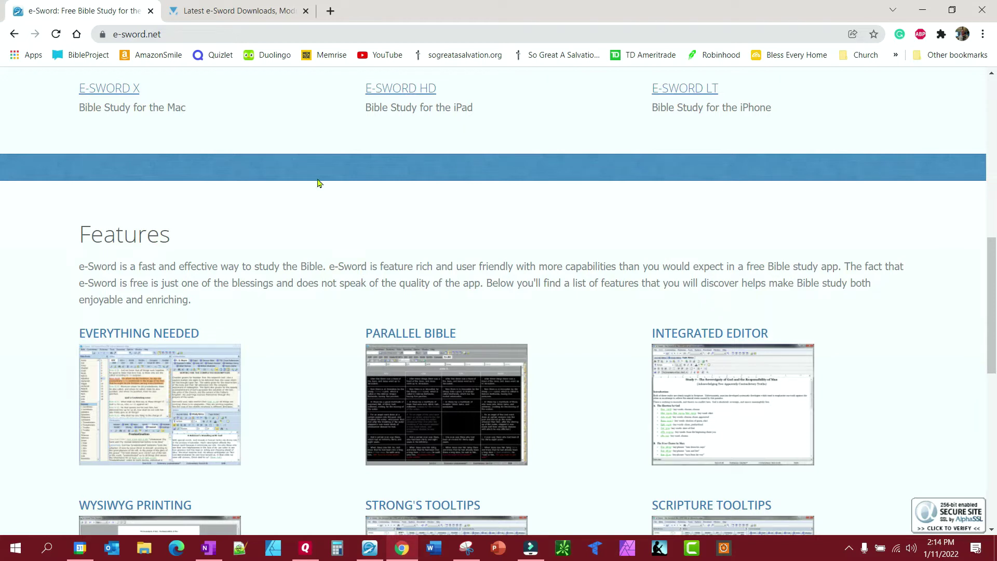
click(240, 10)
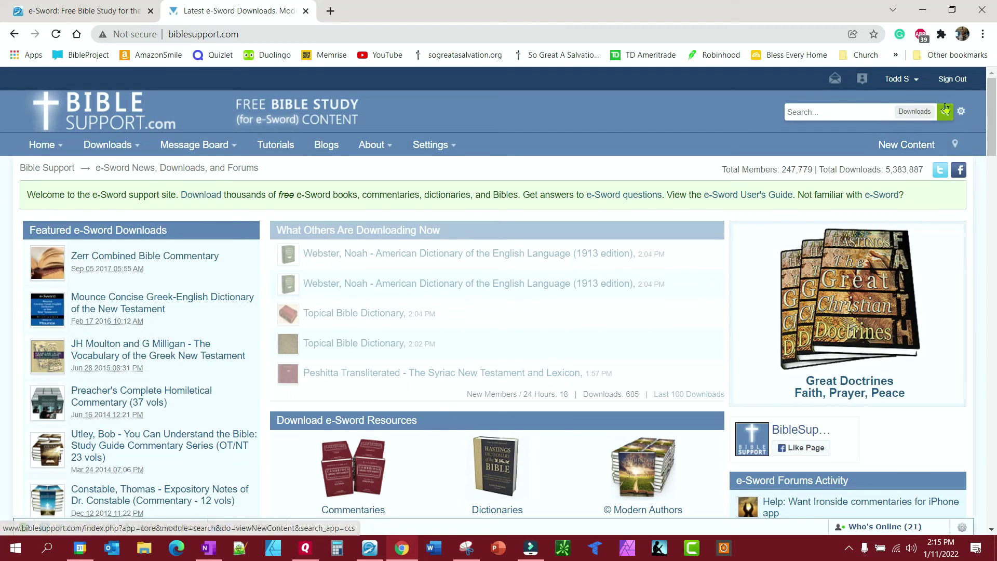
drag(992, 107, 990, 241)
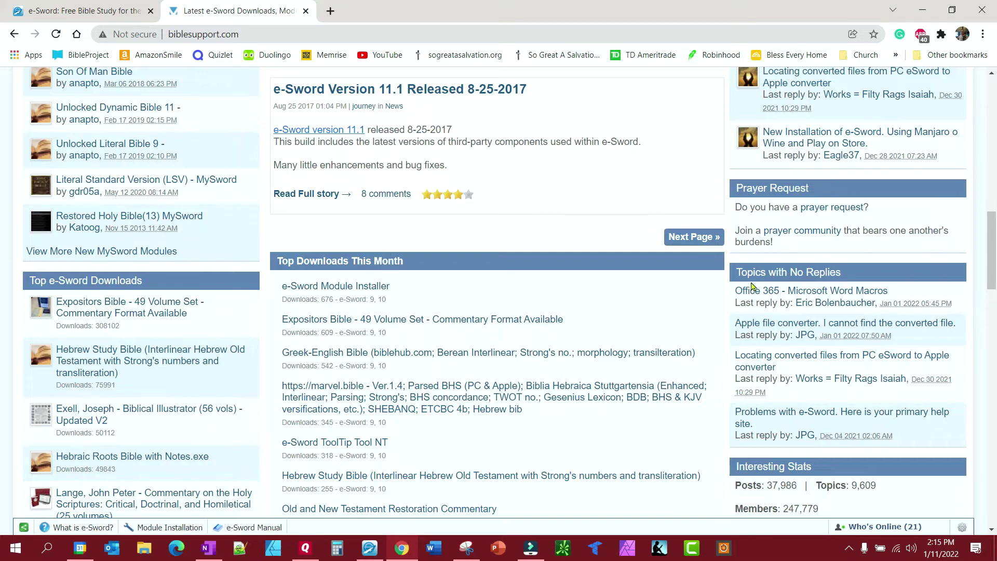
drag(992, 244, 994, 118)
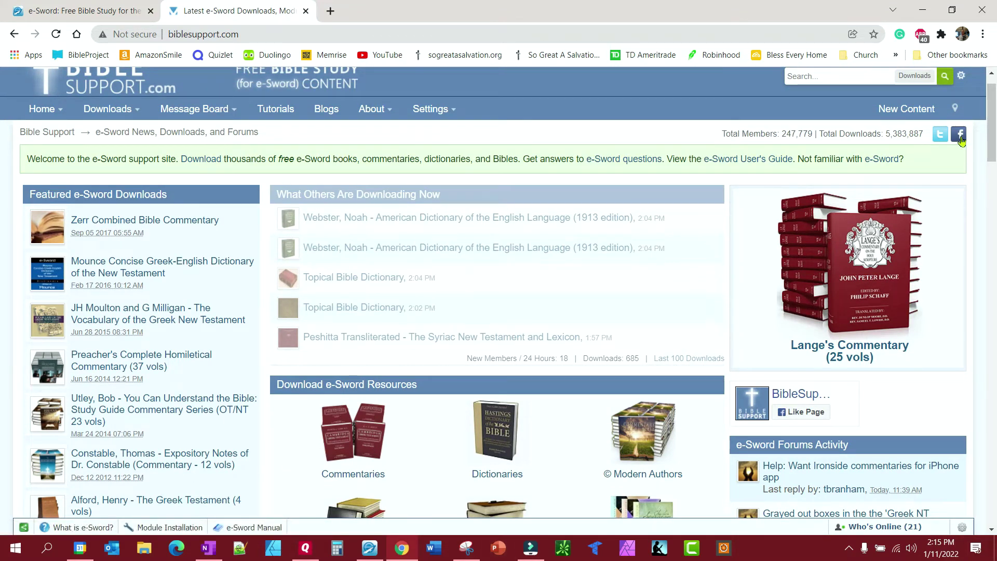
drag(994, 110, 995, 218)
scroll(360, 304, up, 15)
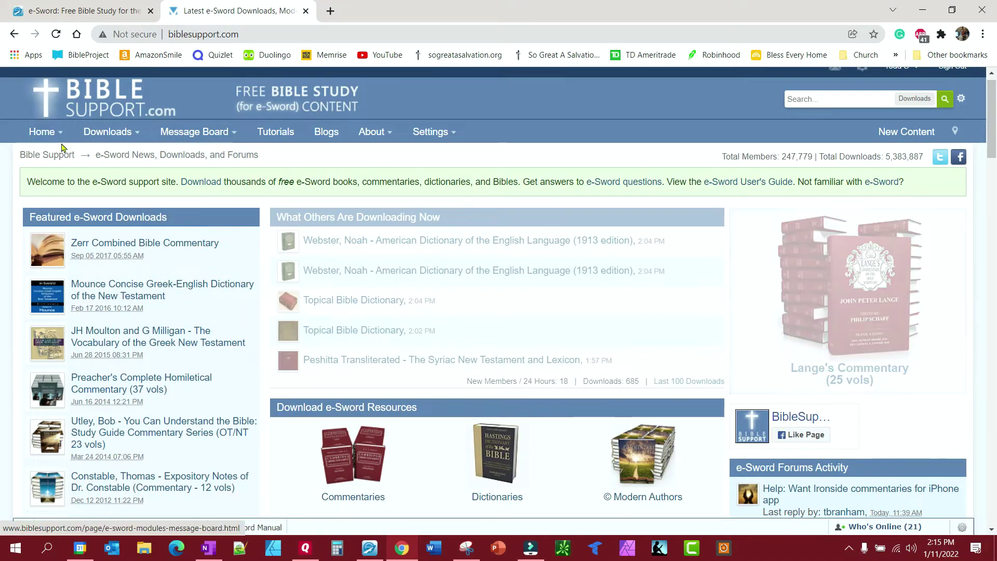
Skim the "Spam Blocked?" help article on BibleSupport.com and return to the site's home page
mouse_move(371, 136)
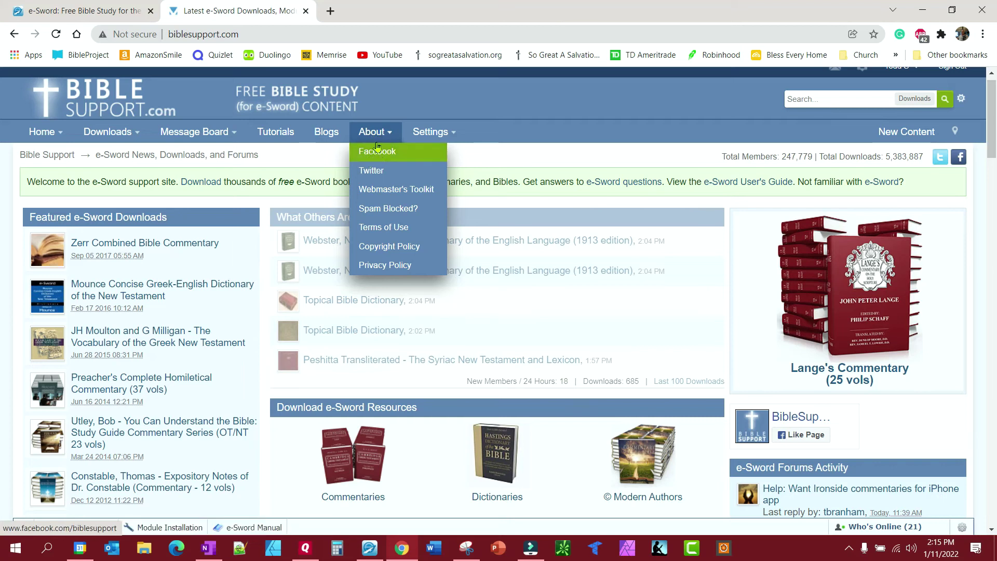
click(372, 208)
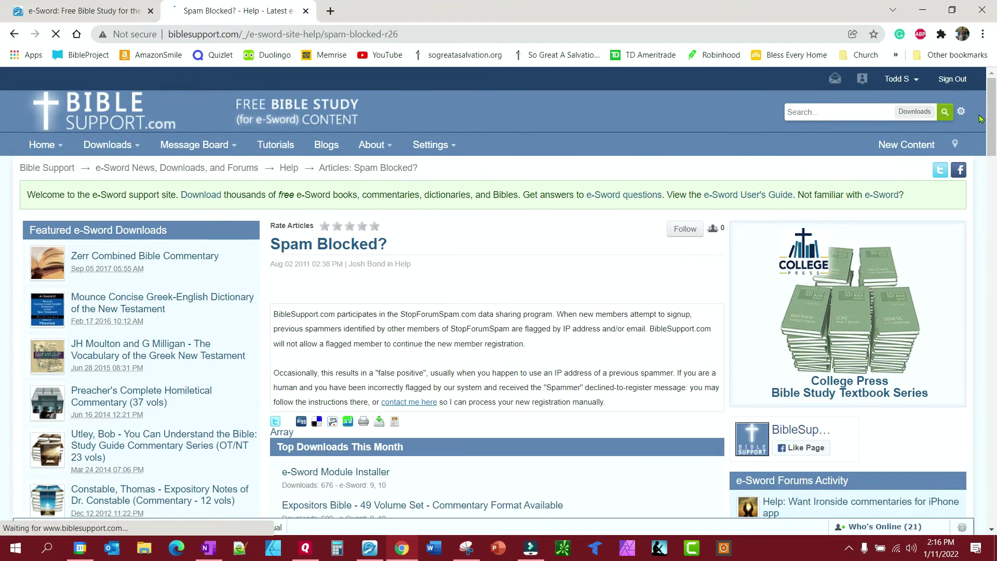
scroll(981, 119, down, 20)
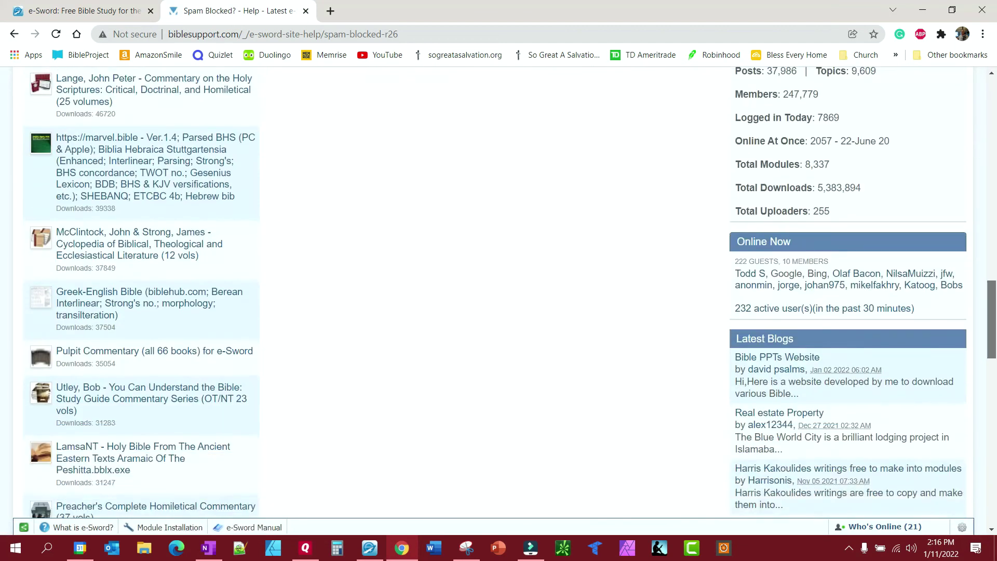
scroll(498, 293, down, 10)
key(Home)
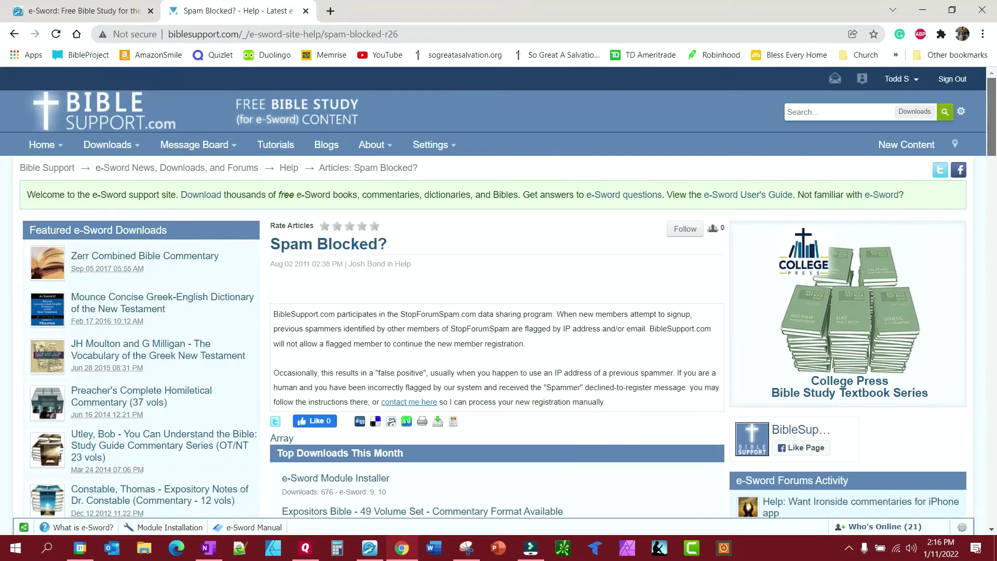
click(81, 112)
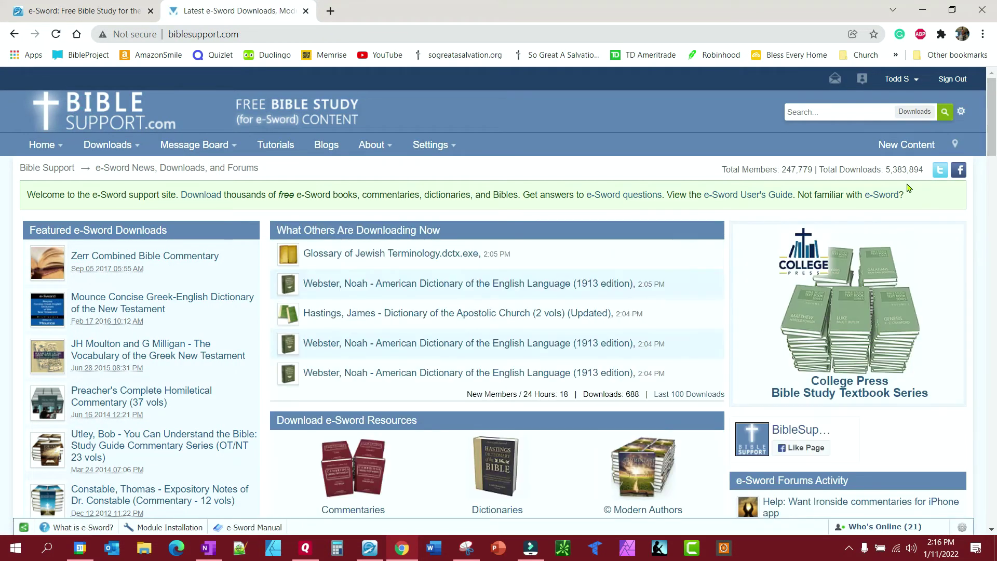
drag(991, 117, 808, 169)
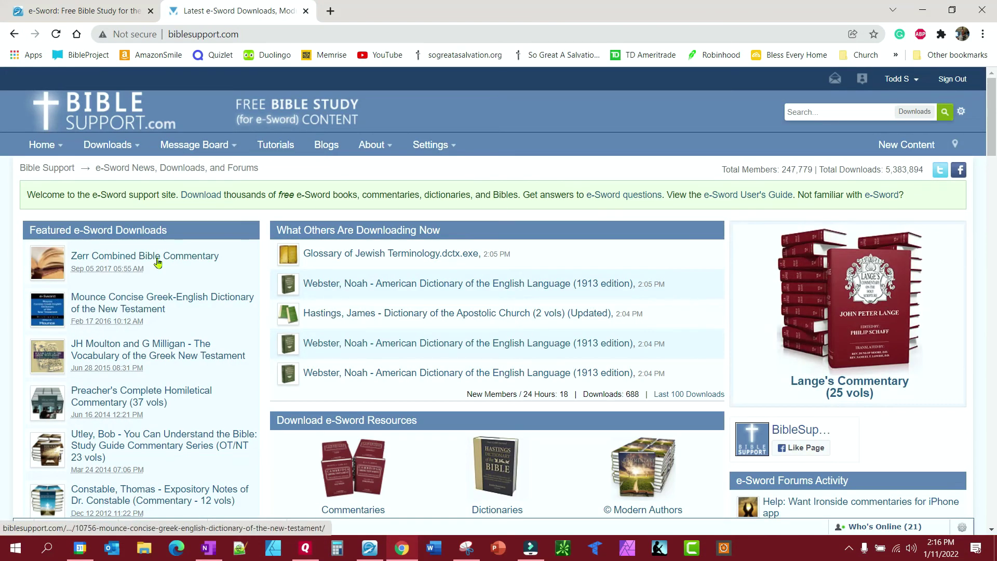
Search the BibleSupport.com downloads section for "john piper" and look through the results
click(836, 115)
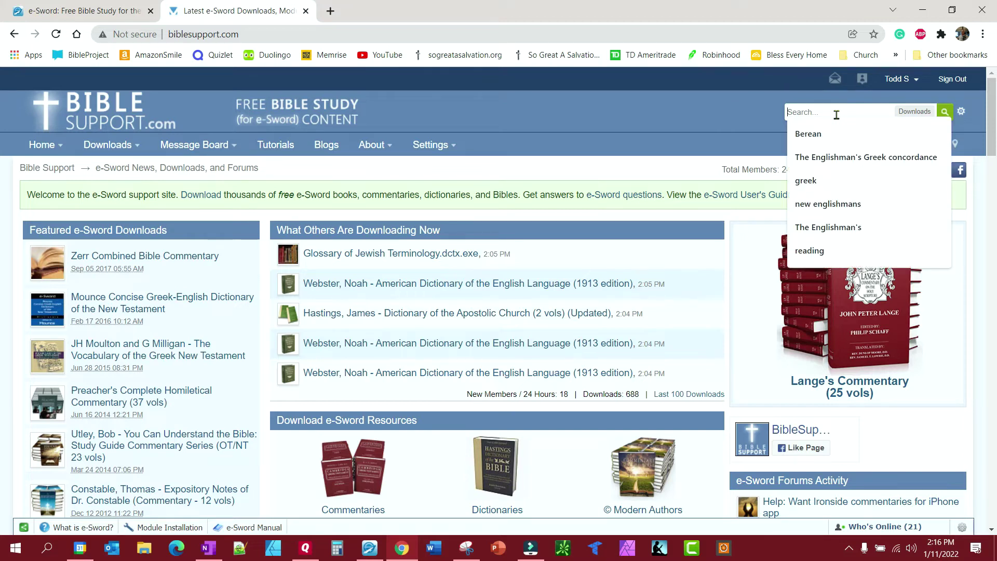
text(jog)
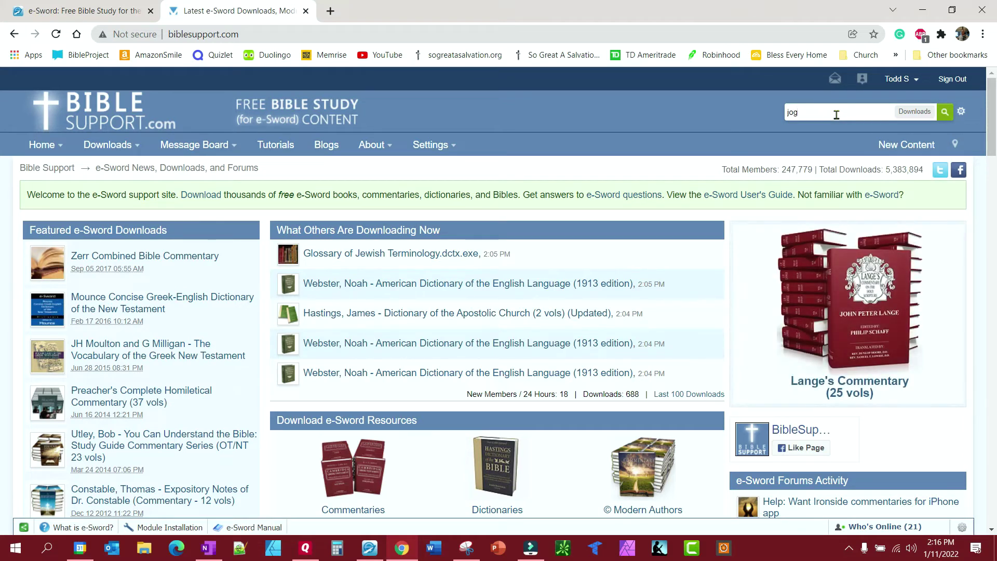
text(hn piper)
click(916, 116)
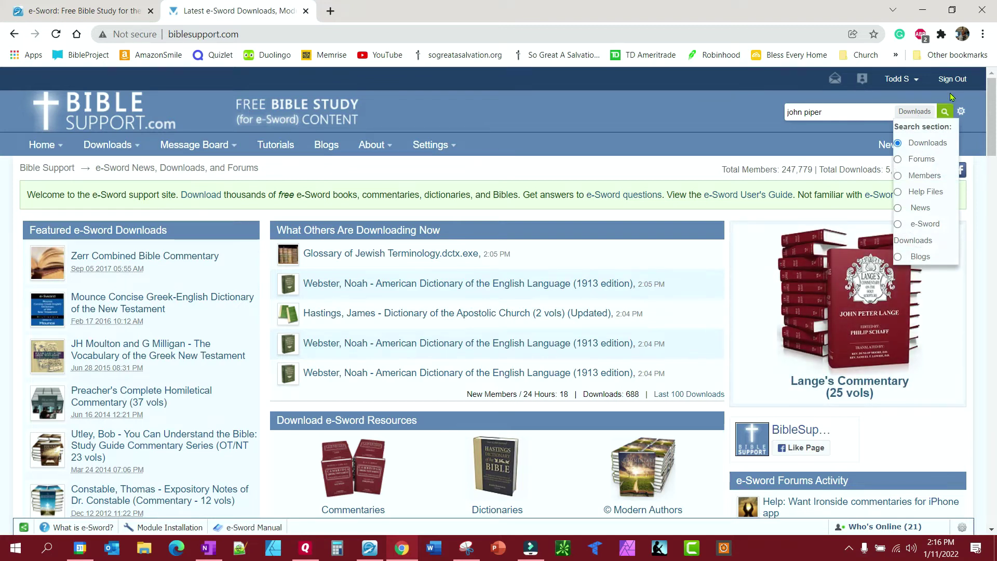
click(944, 115)
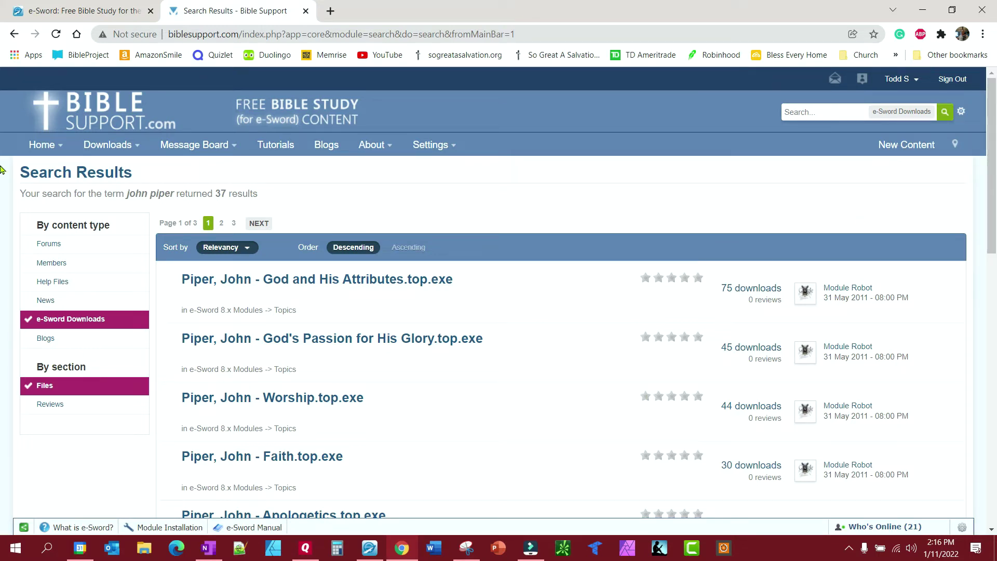
key(alt+Tab)
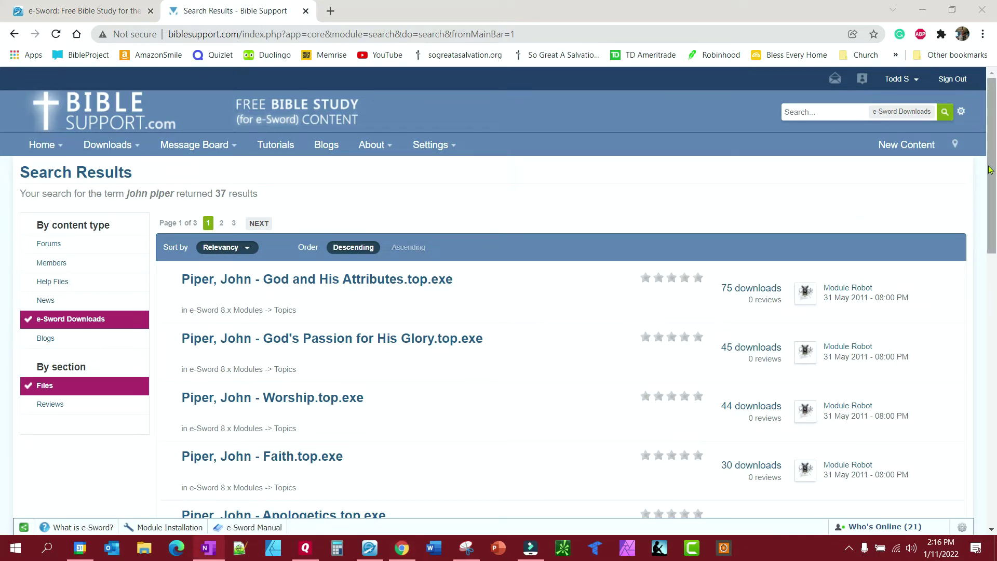
mouse_move(992, 166)
mouse_down()
mouse_move(991, 283)
mouse_move(992, 183)
mouse_up()
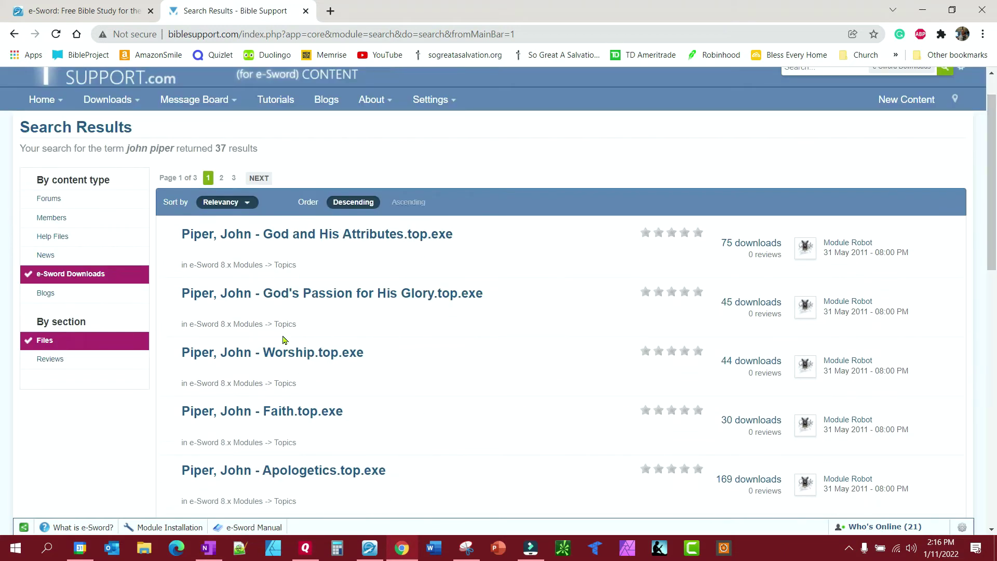
View the download page of the "God and His Attributes" module and return to the search results
click(338, 237)
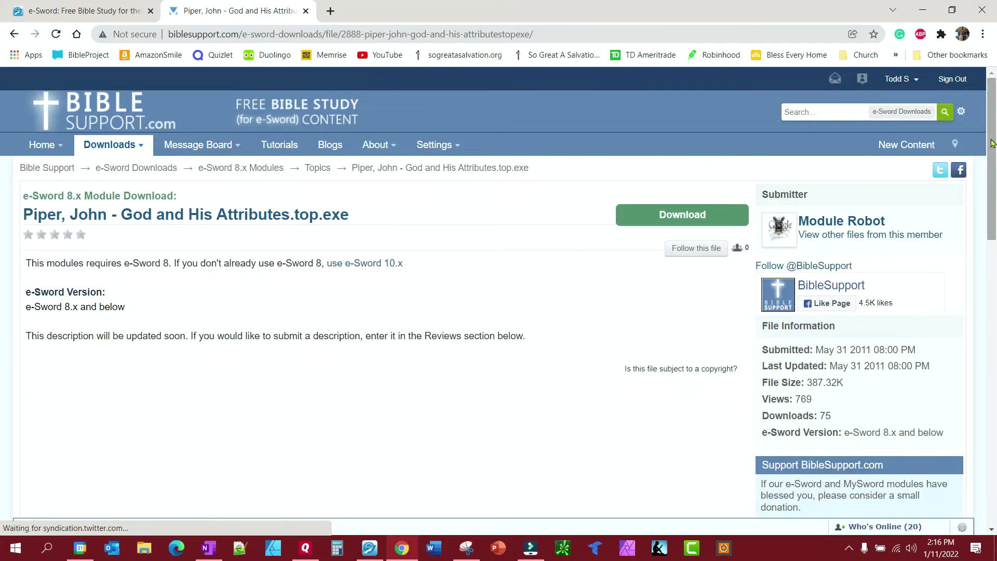
drag(992, 146, 994, 254)
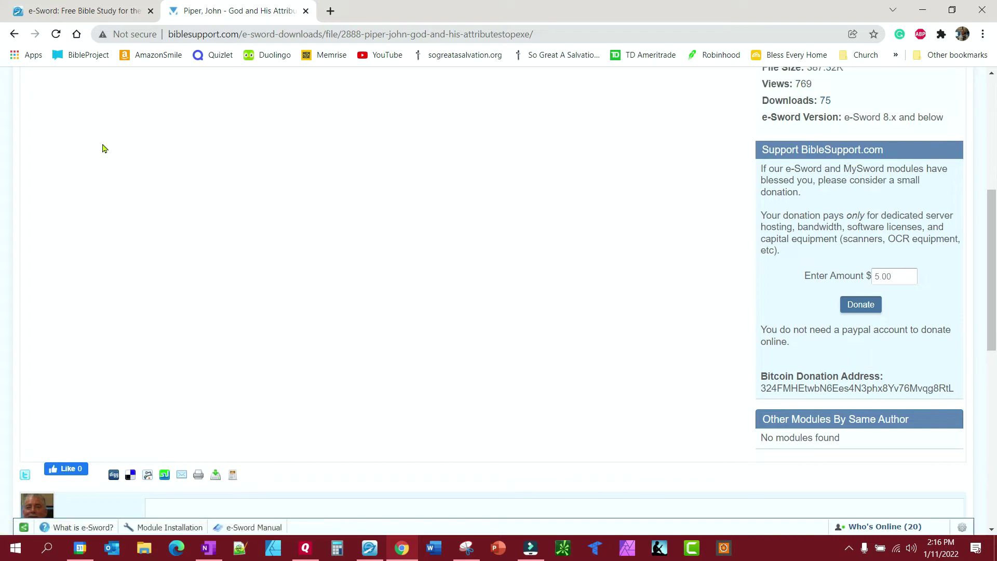
click(15, 35)
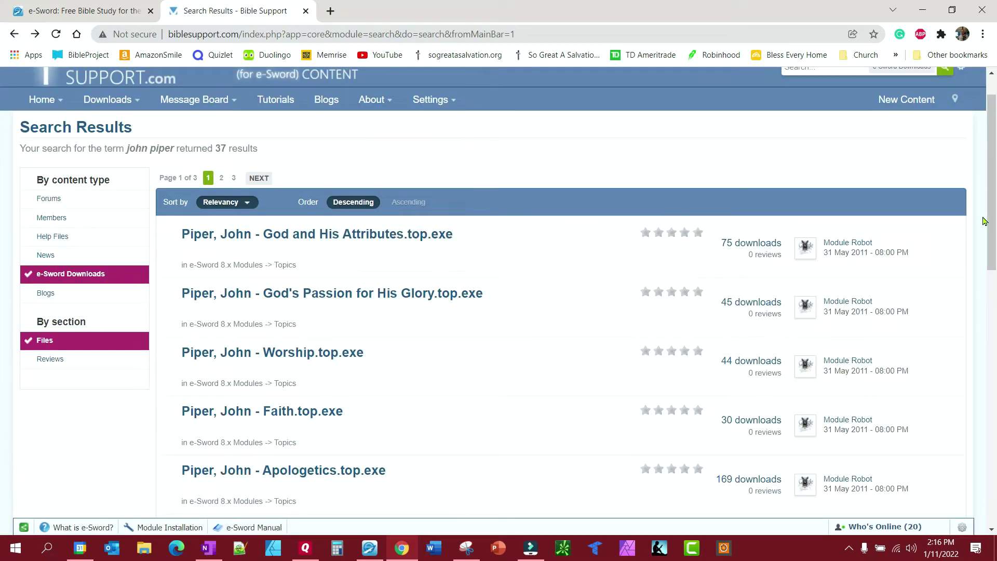
mouse_move(993, 205)
mouse_down()
mouse_move(993, 450)
mouse_move(993, 205)
mouse_up()
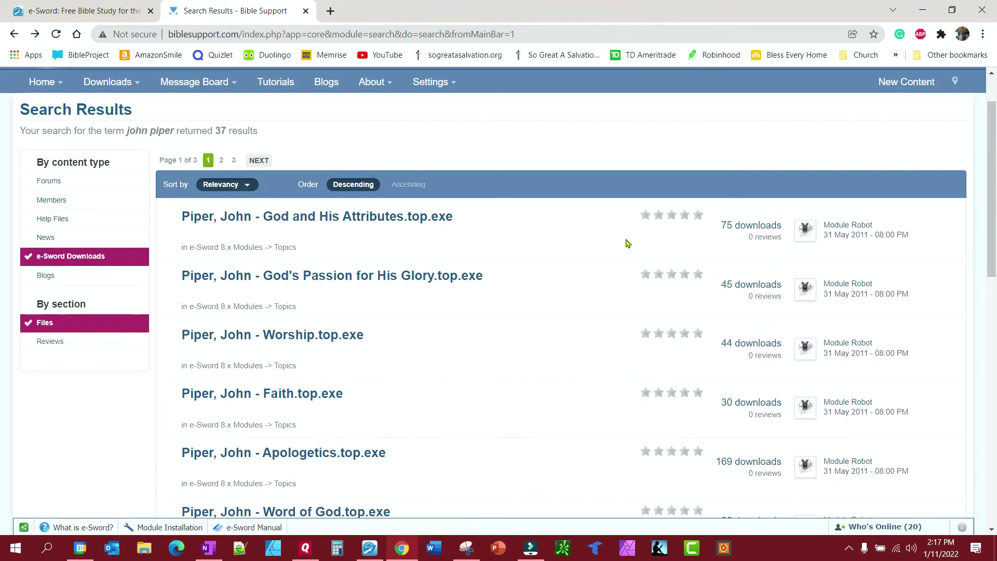
Reopen the "God and His Attributes" module page and review its donation section and version details
click(399, 222)
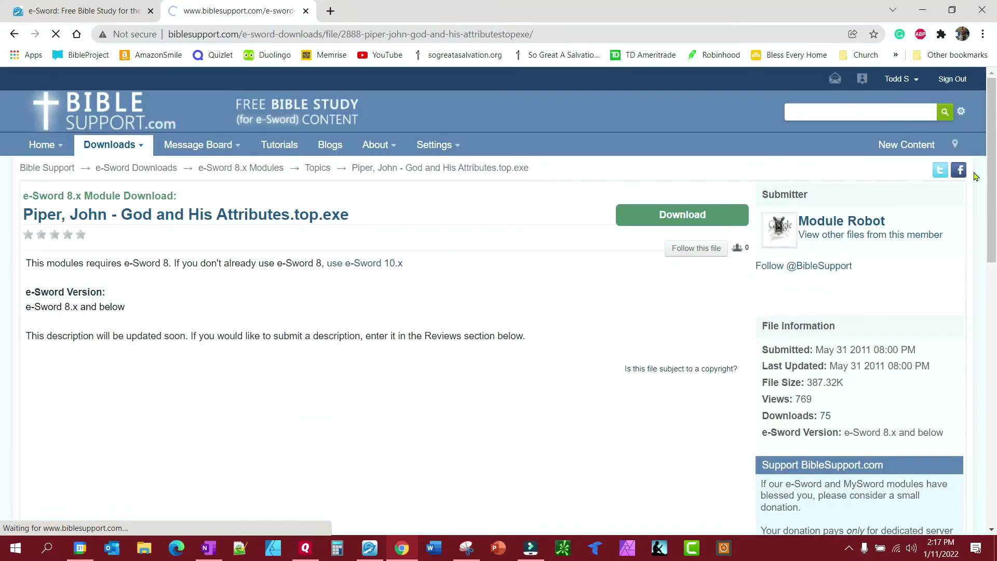
drag(995, 168, 994, 294)
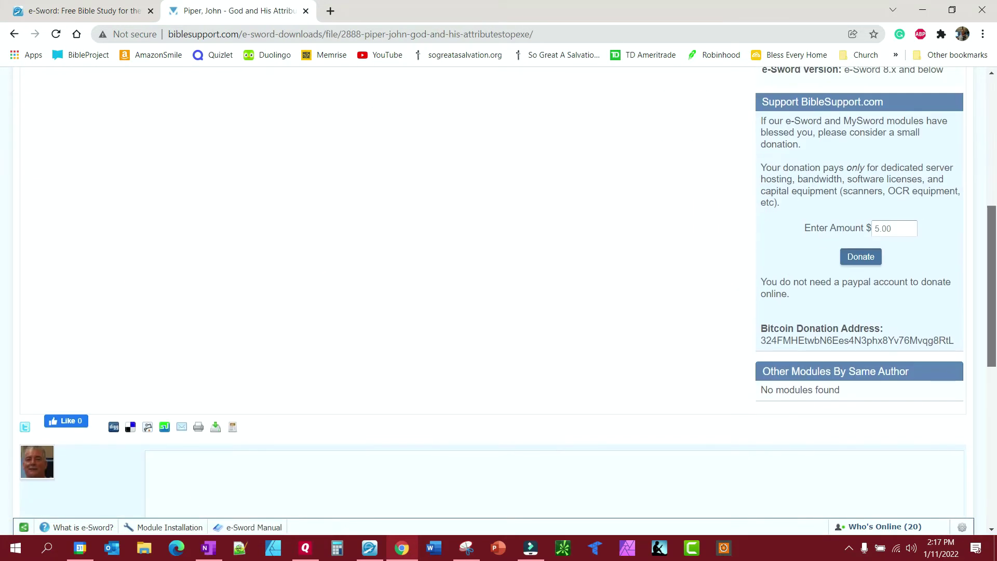
click(885, 227)
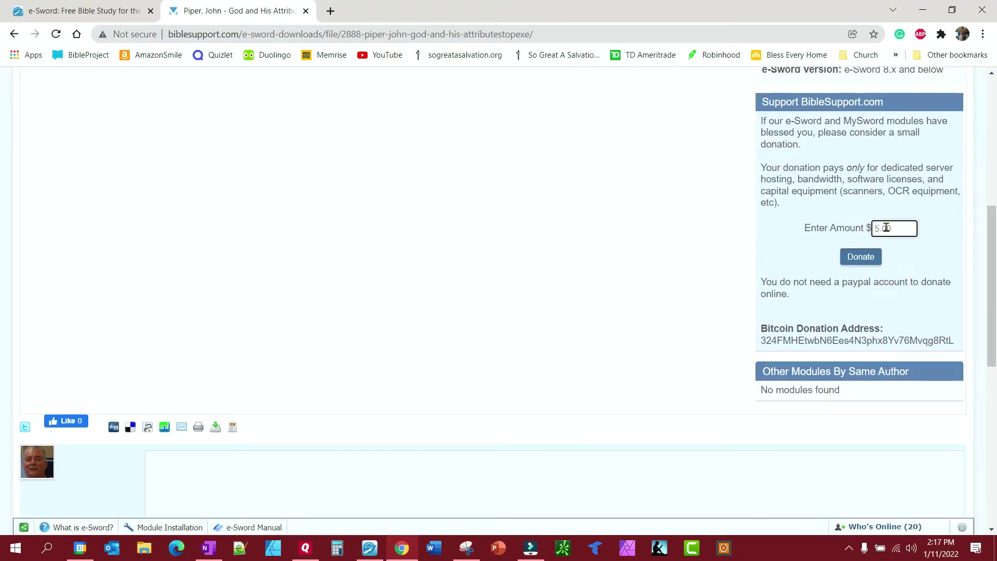
drag(992, 269, 994, 110)
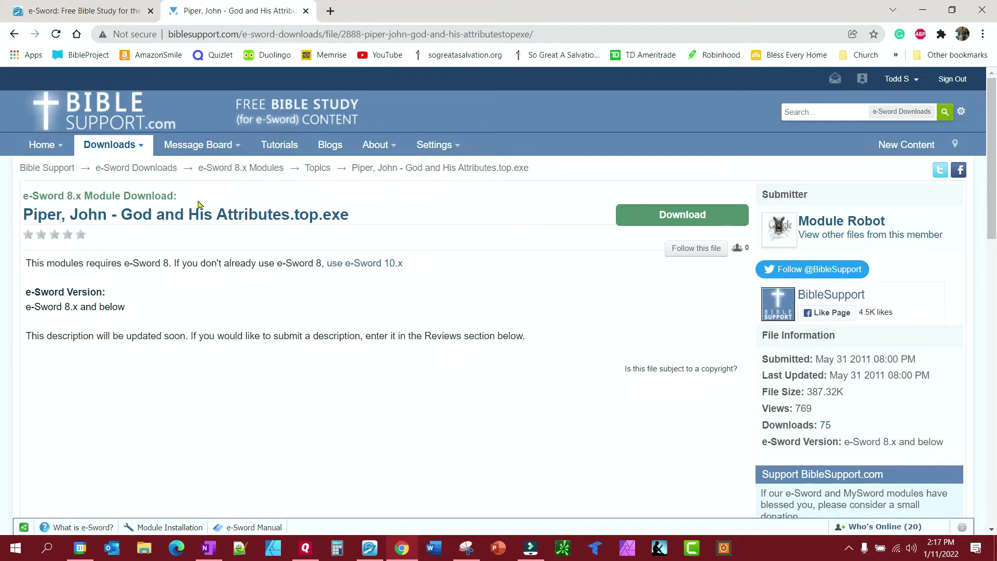
click(223, 323)
Show the e-sword.net page briefly, switch to e-Sword, and pin the Editors pane open in the layout
click(97, 11)
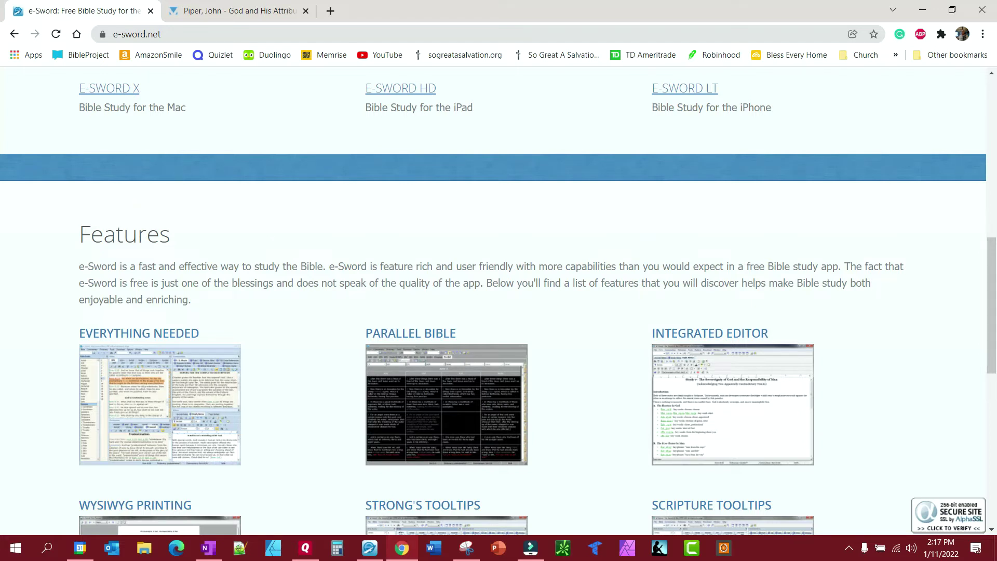
click(370, 549)
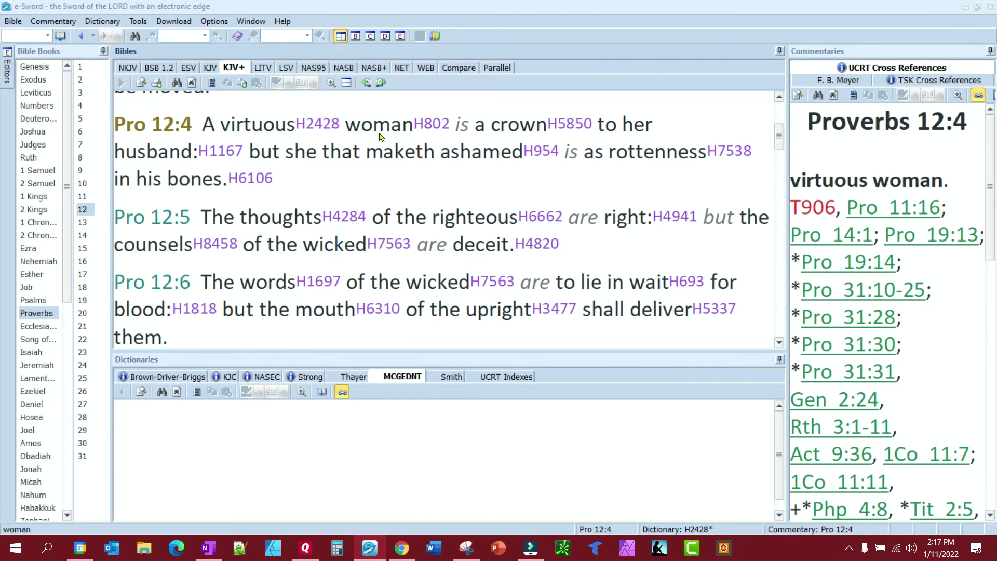
mouse_move(8, 73)
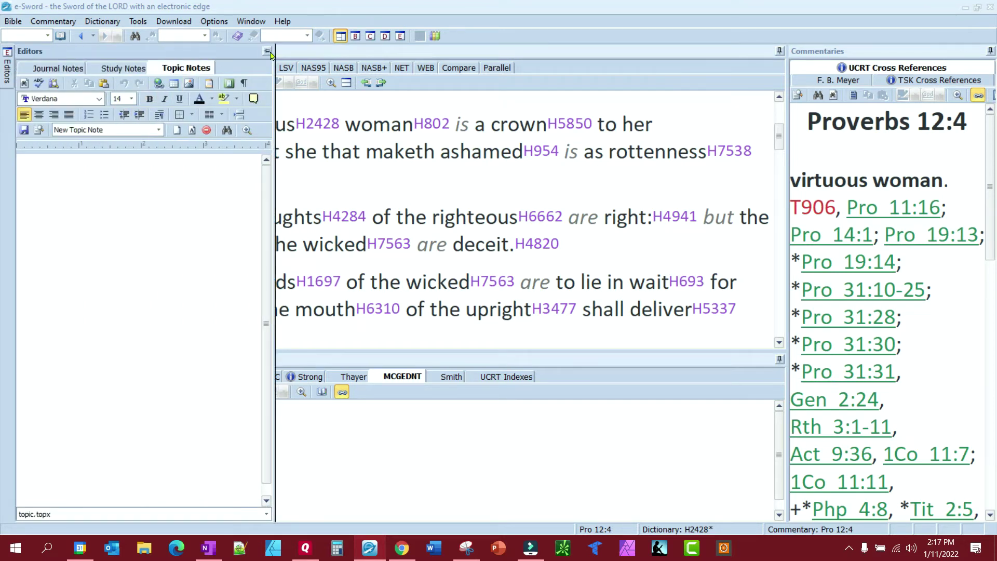
click(268, 52)
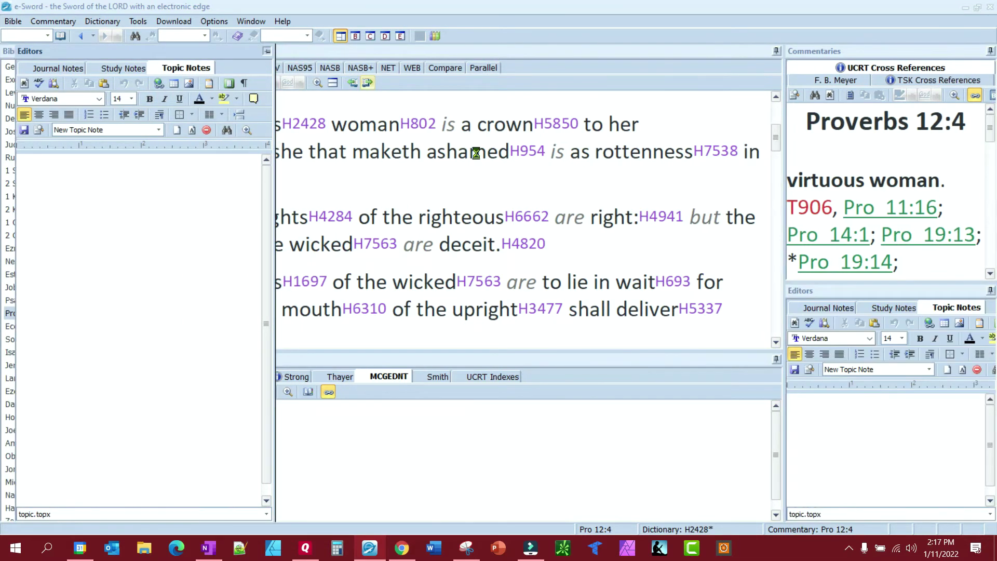
Look through the Journal Notes, Study Notes and Topic Notes editors, and return to Study Notes
click(827, 312)
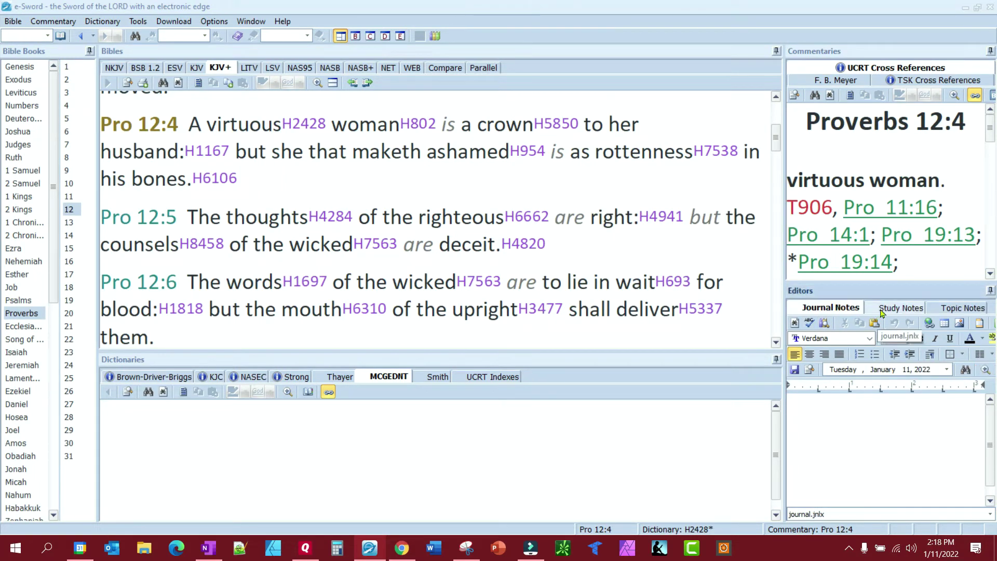
click(881, 311)
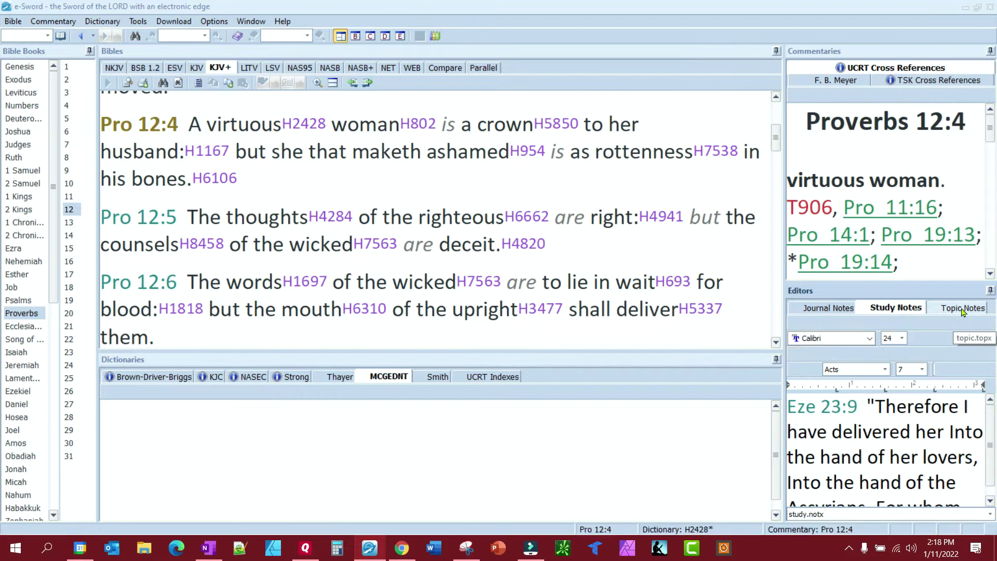
click(962, 311)
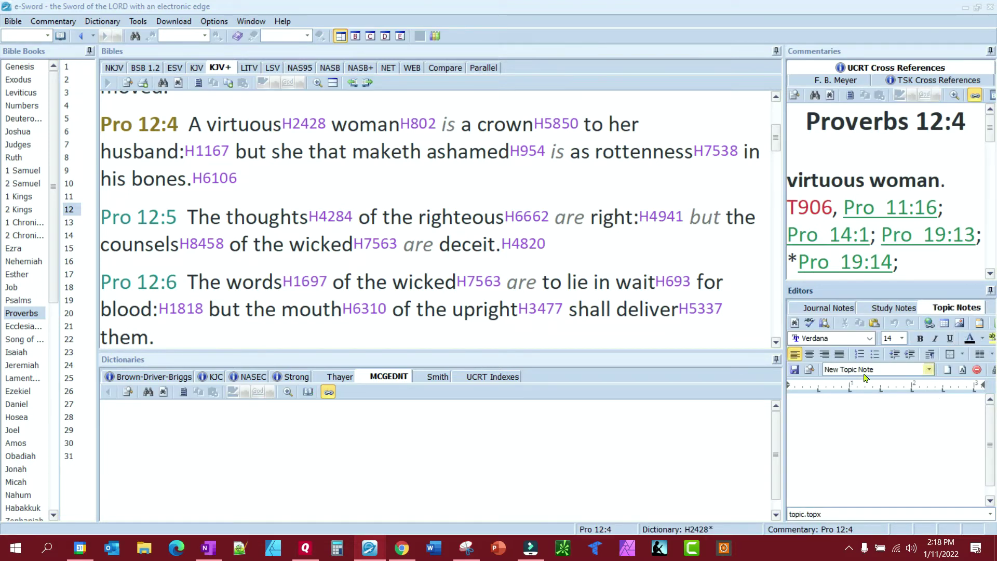
click(831, 308)
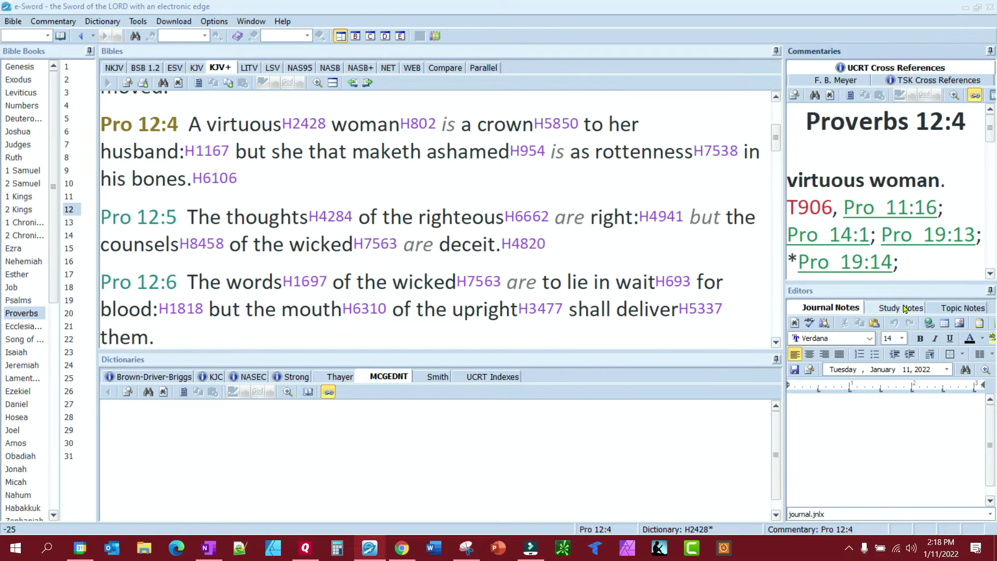
click(904, 309)
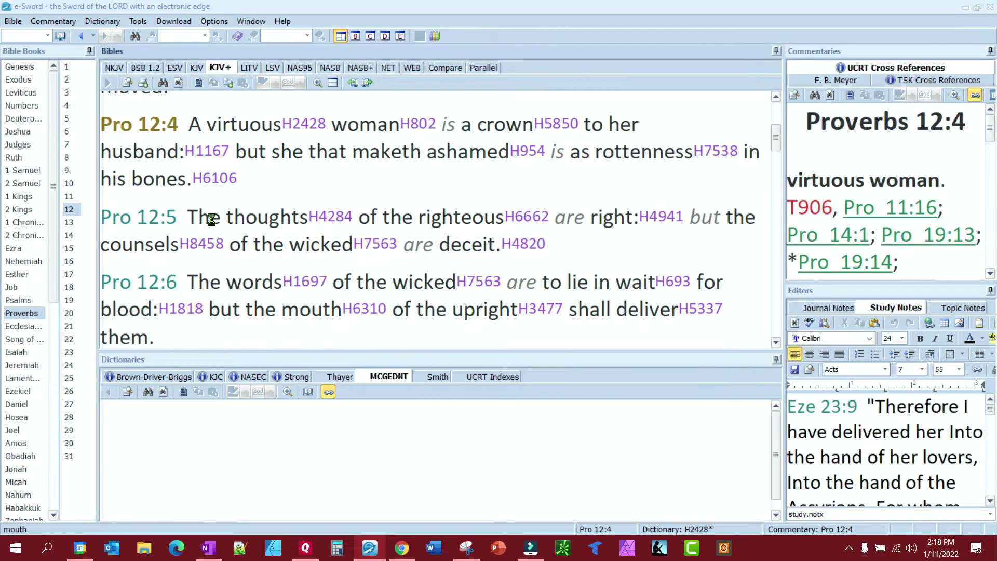
Select Proverbs 12:5 and view the Bible book choices for Study Notes without changing the book
click(146, 218)
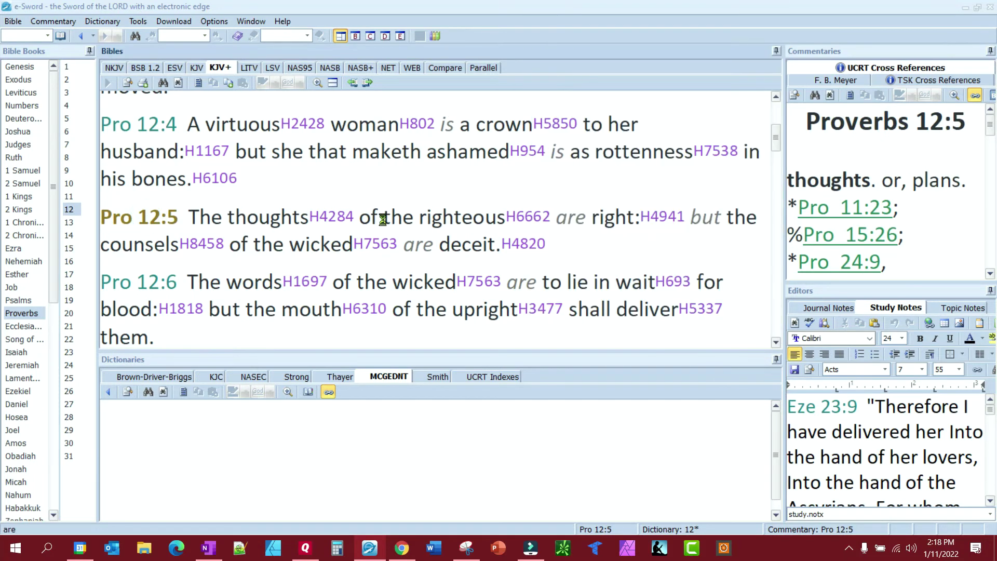
click(884, 370)
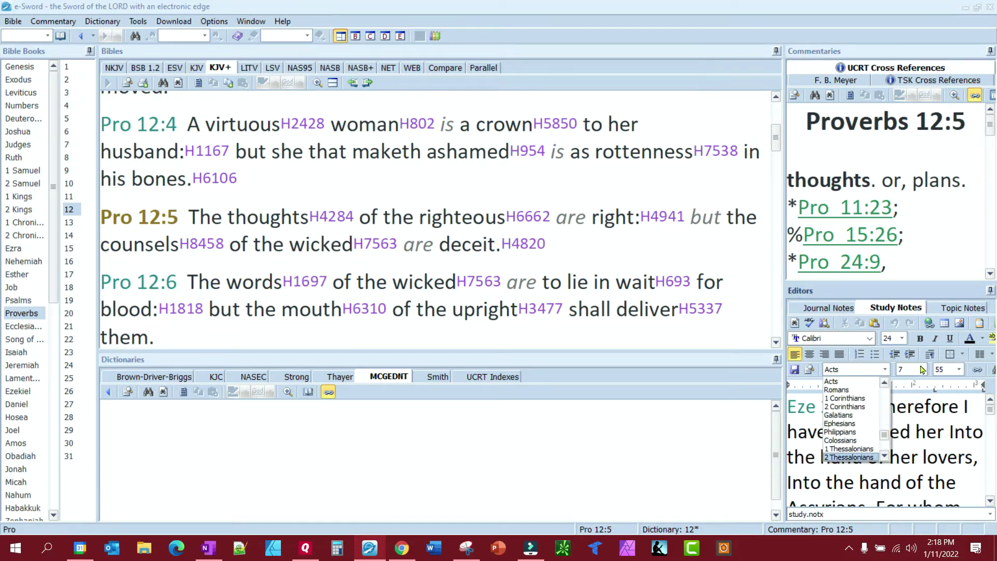
click(934, 231)
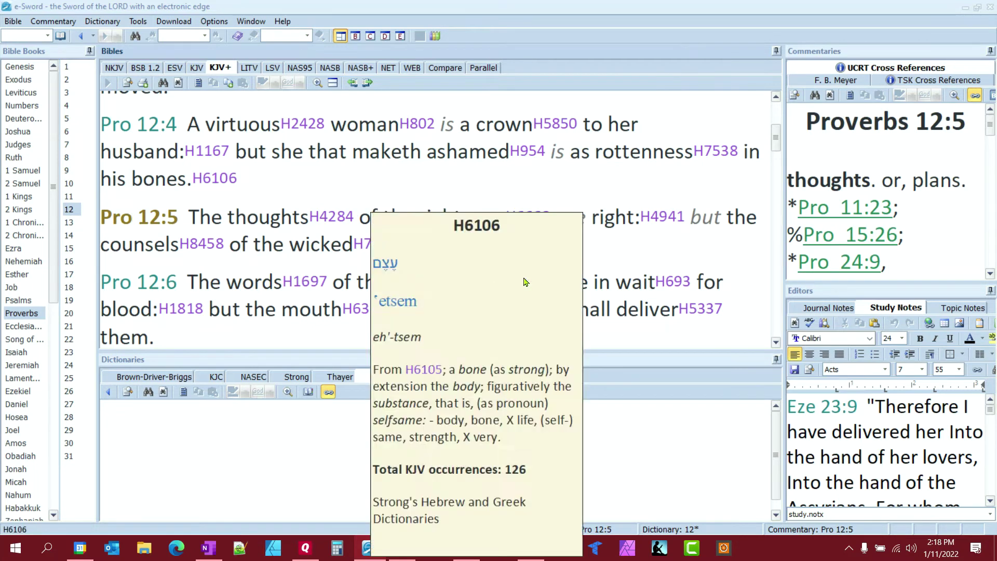
Show the empty Topic Notes editor and return to the Journal Notes editor
click(974, 308)
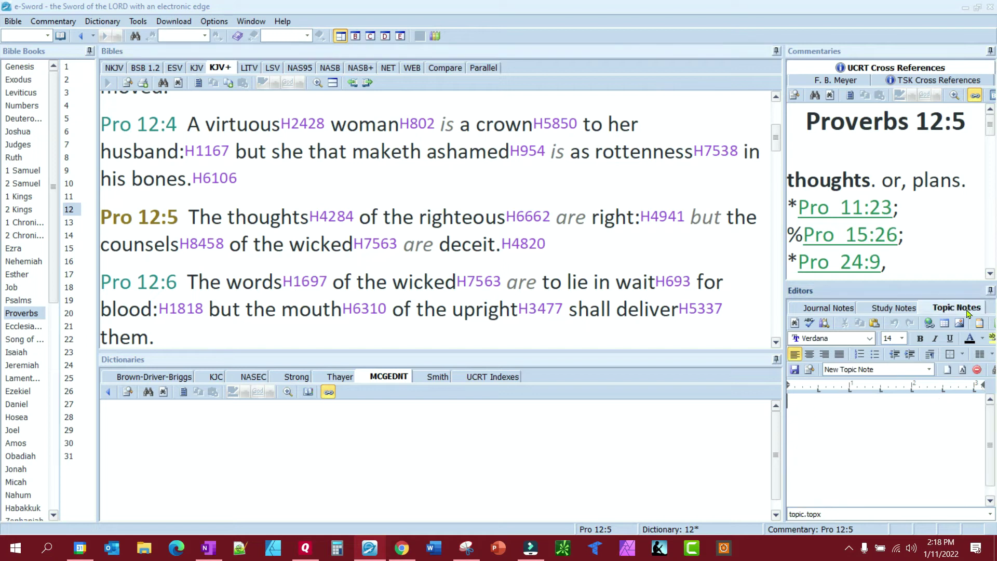
click(820, 311)
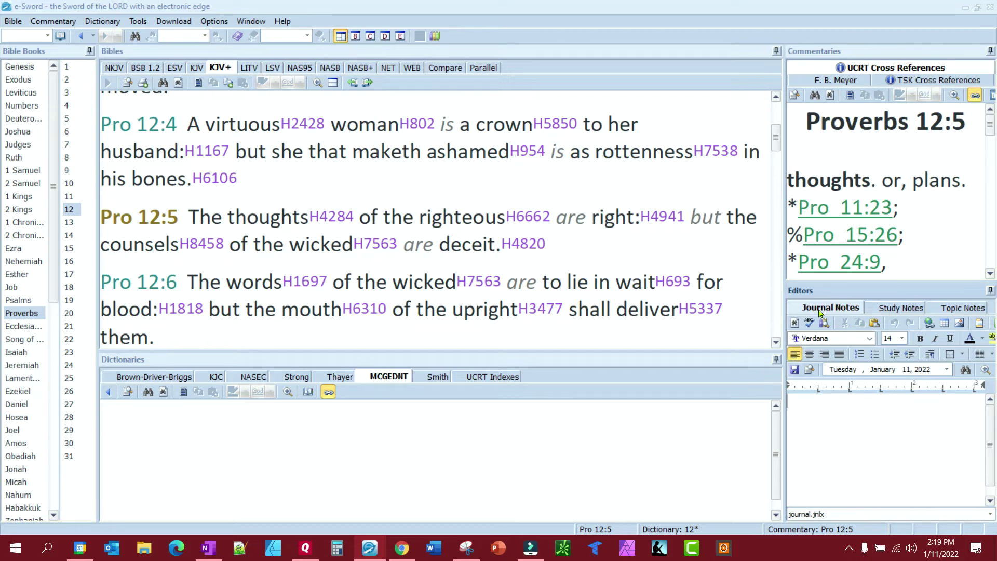
text(Psa)
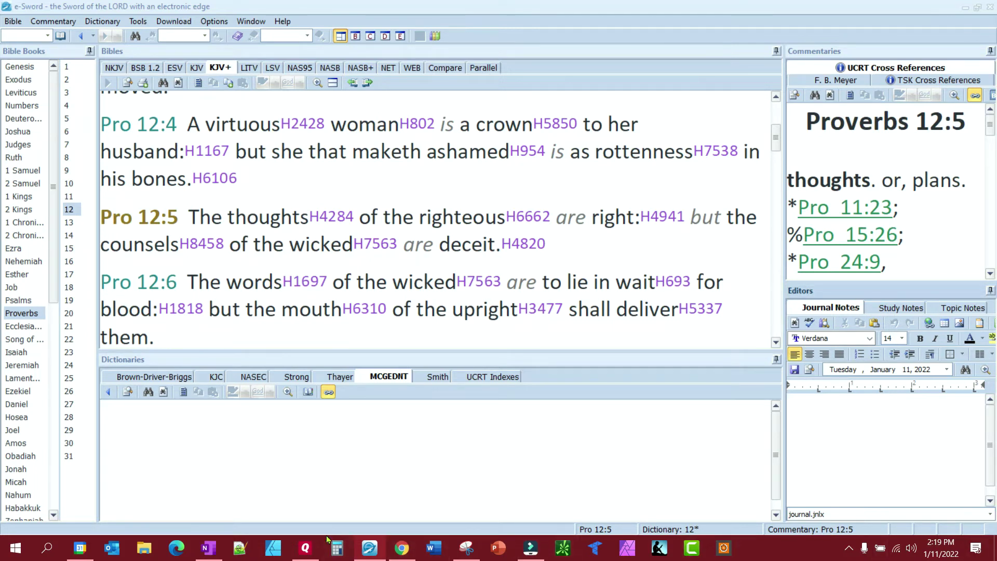
Switch to Chrome, open the e-Sword PC download page, and review the installation steps, system requirements and Apple versions
click(372, 555)
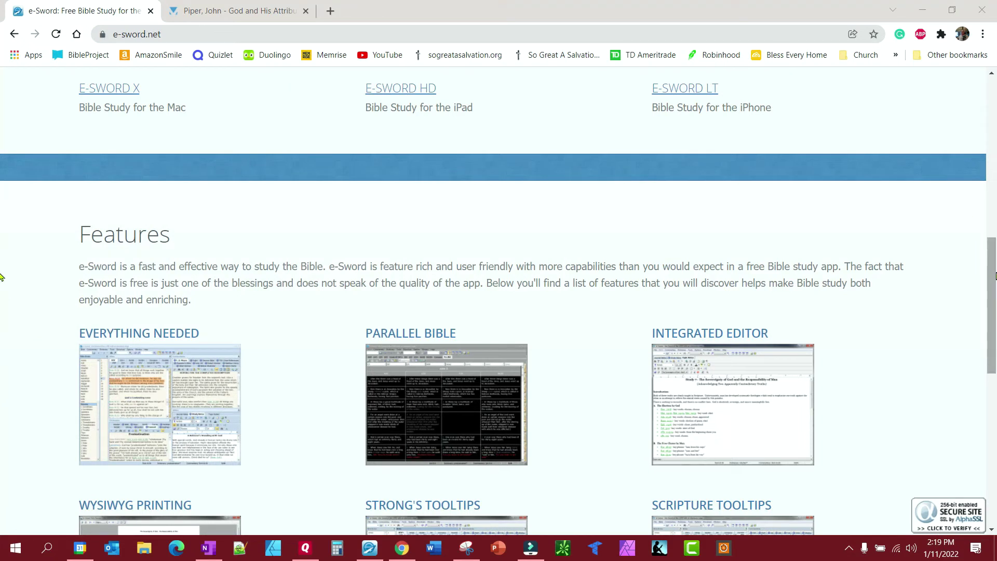
scroll(1, 172, up, 7)
scroll(1, 173, up, 1)
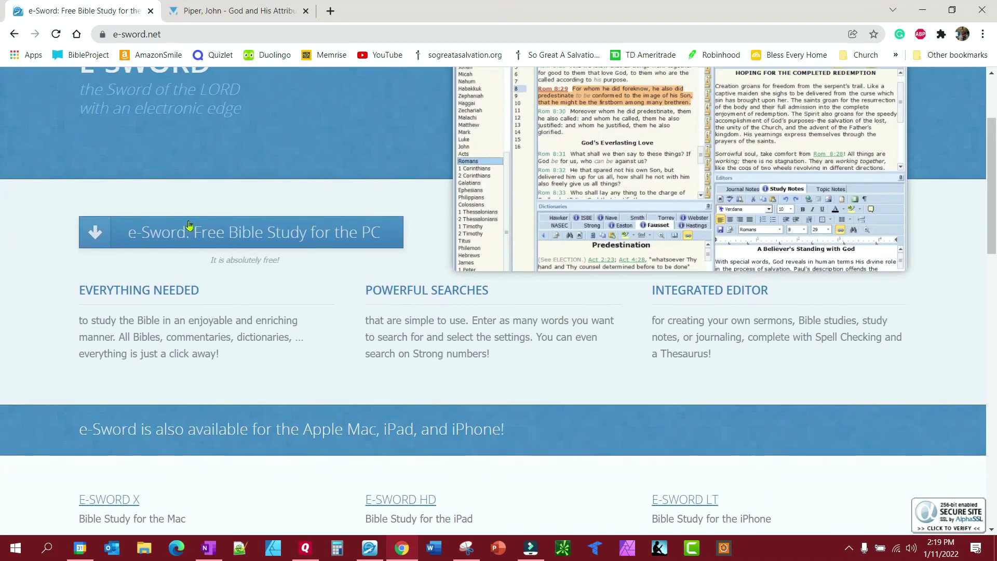
click(96, 229)
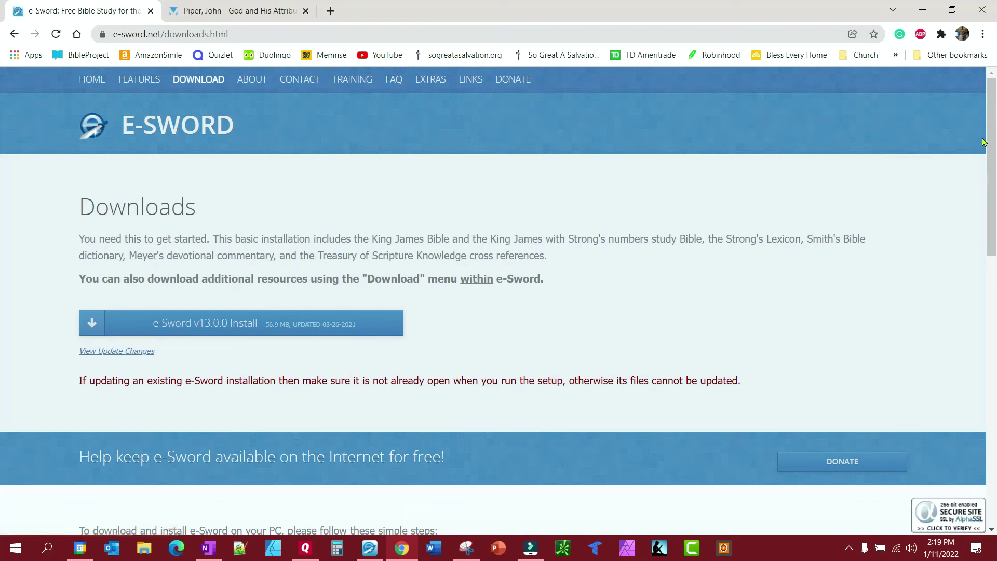
scroll(983, 142, down, 5)
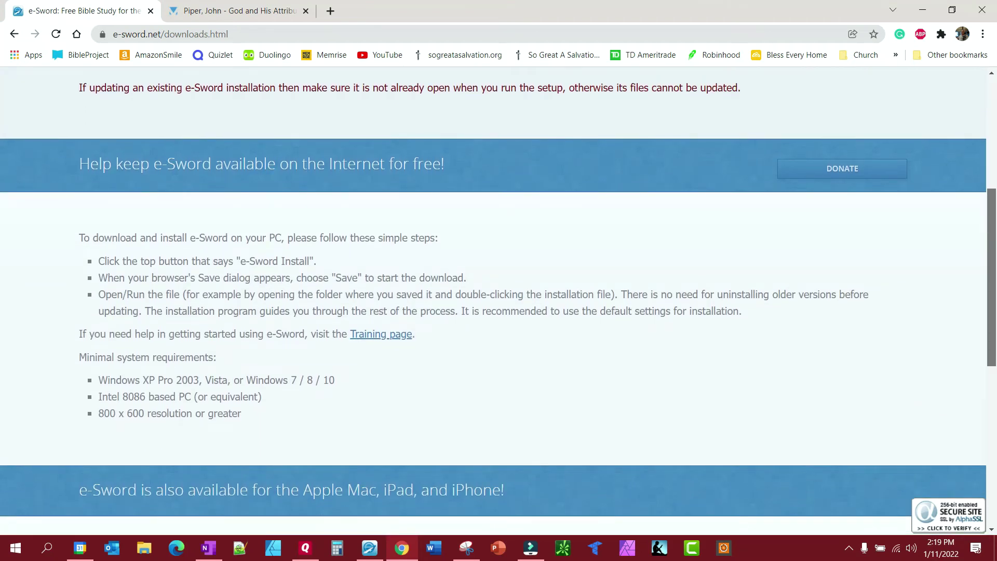
scroll(498, 296, down, 1)
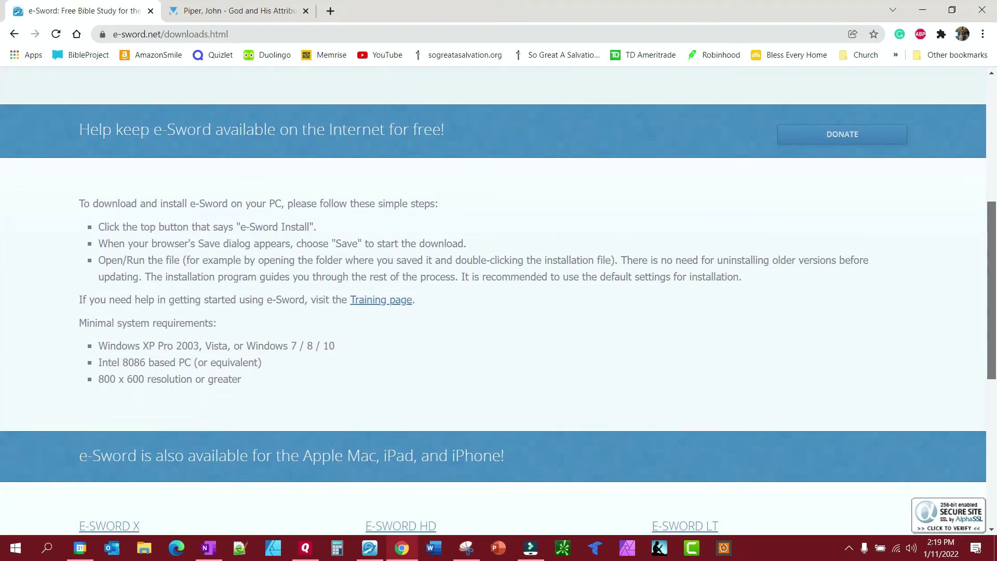
scroll(498, 312, down, 3)
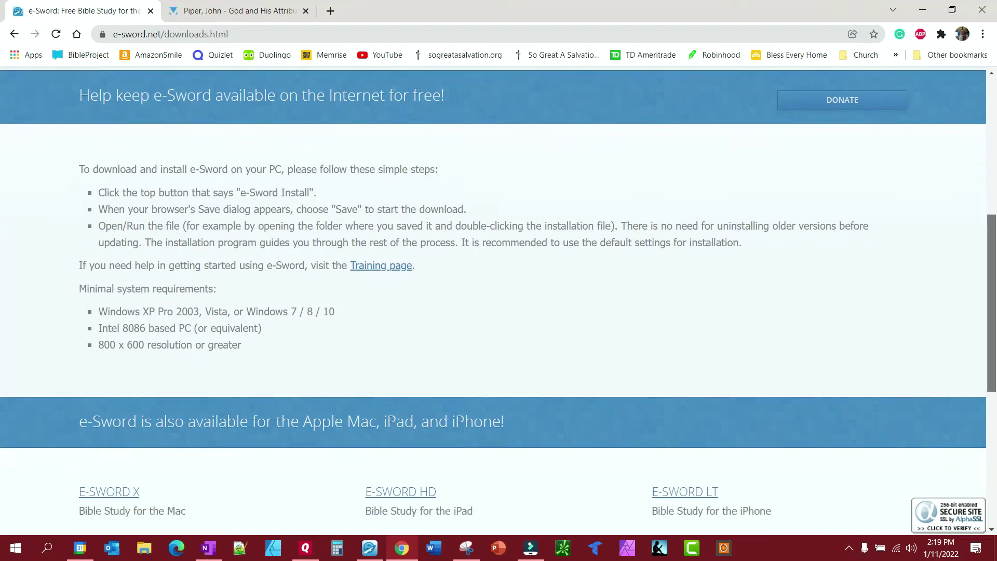
Open the e-Sword X page for the Mac, go to its Mac App Store listing, and review the price and screenshots
scroll(498, 301, down, 1)
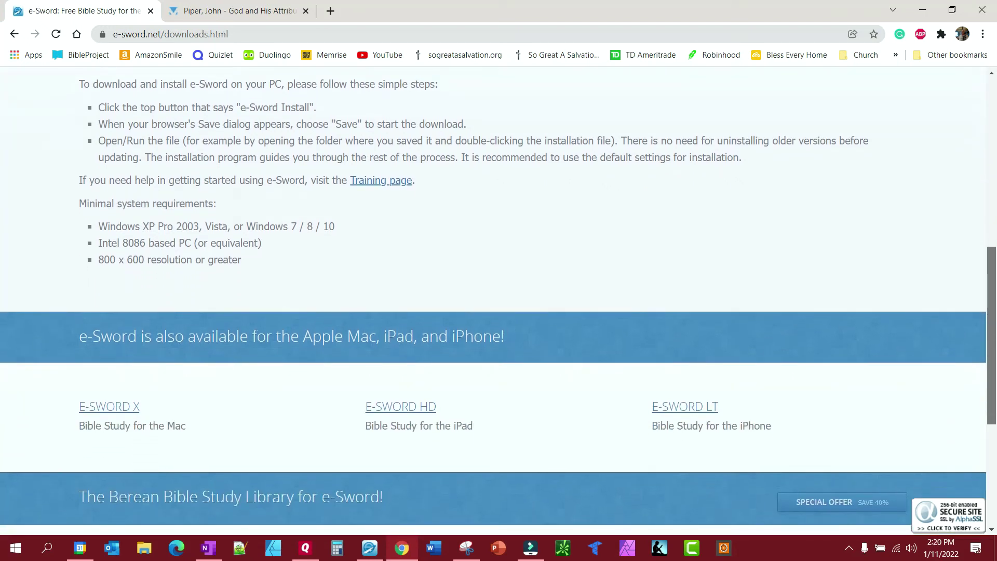
click(102, 407)
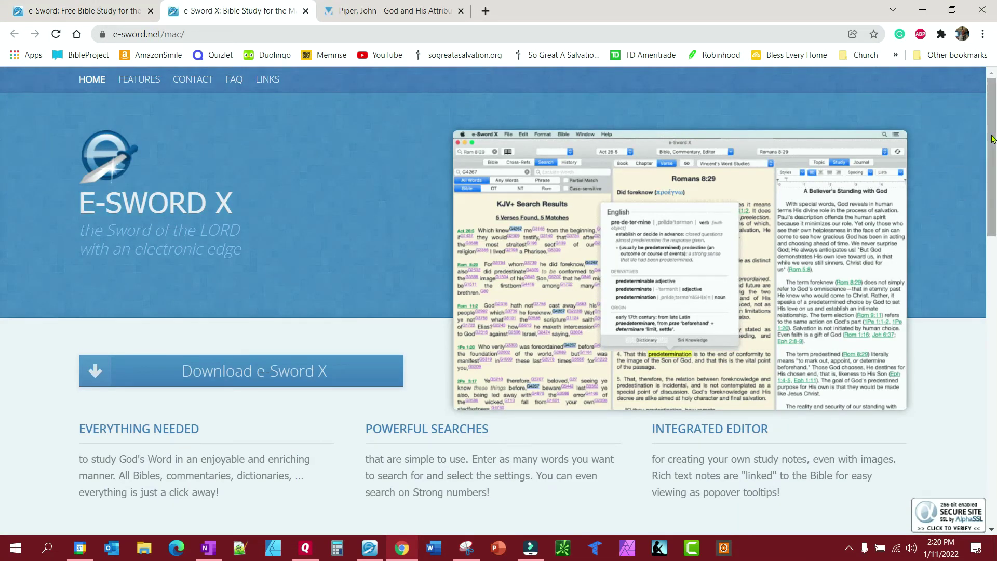
drag(993, 140, 966, 188)
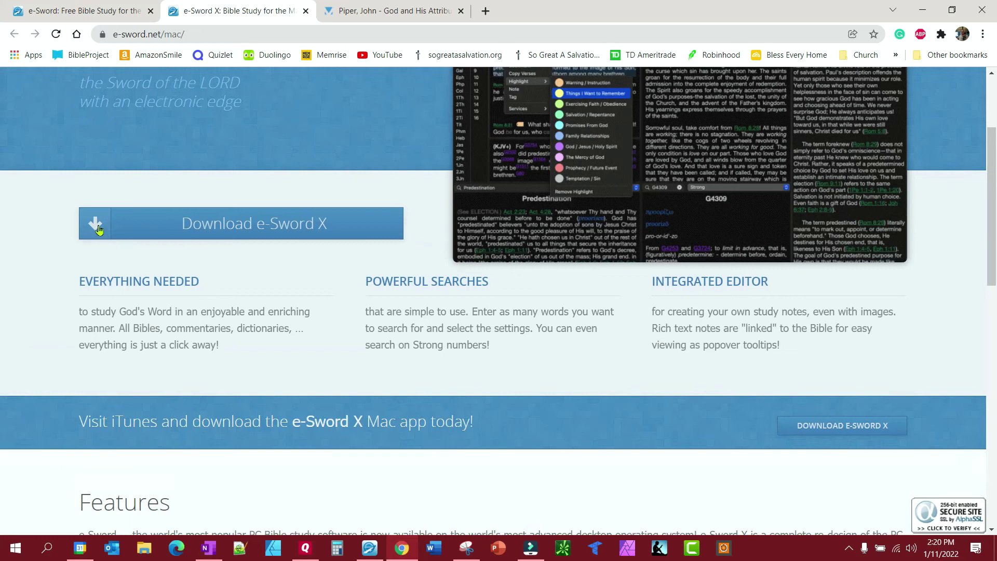
click(99, 228)
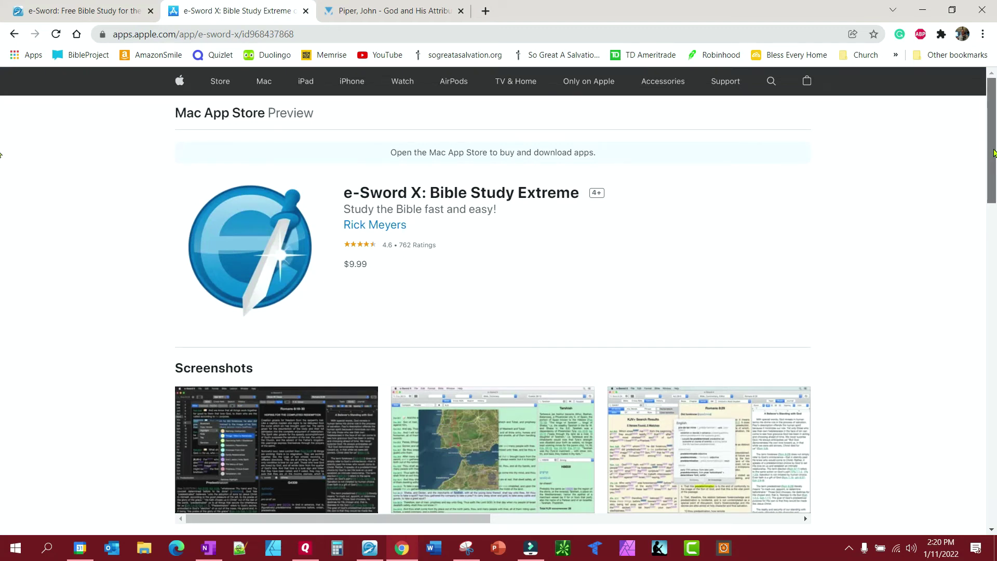
drag(993, 152, 993, 182)
scroll(782, 242, up, 3)
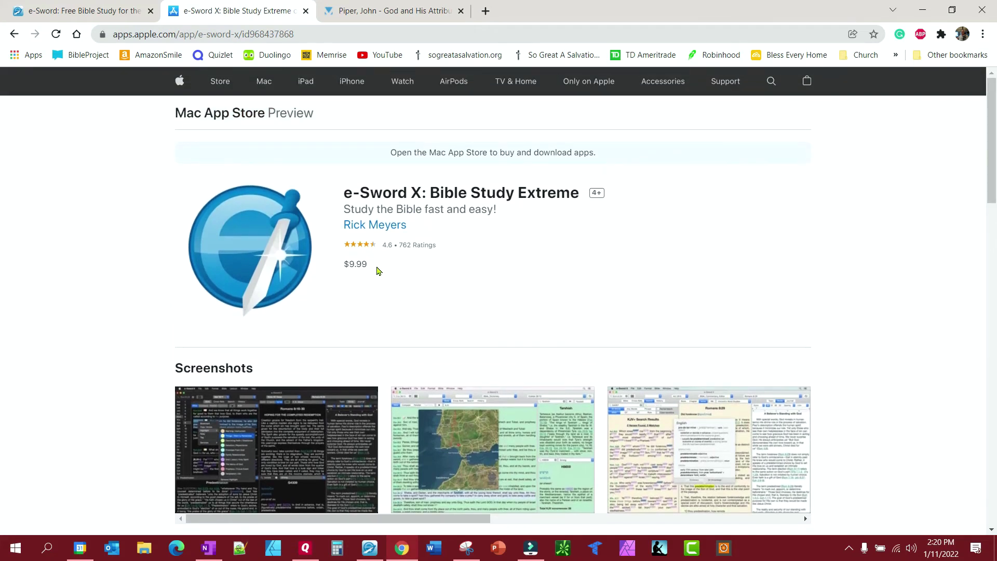
Return to the e-Sword downloads page, open the e-Sword HD page for the iPad, and view its App Store listing
click(65, 11)
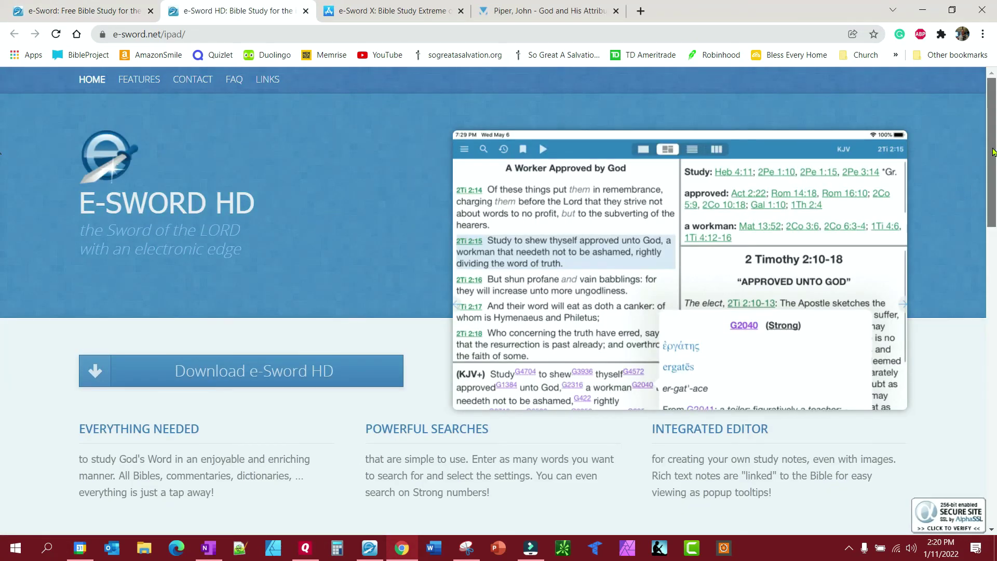
scroll(983, 170, down, 4)
scroll(101, 258, up, 2)
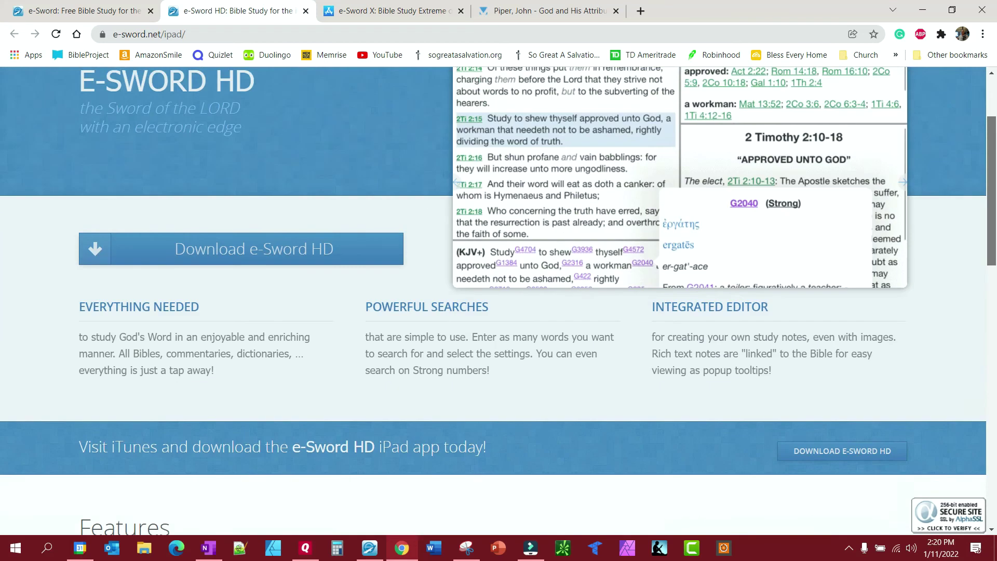
click(101, 258)
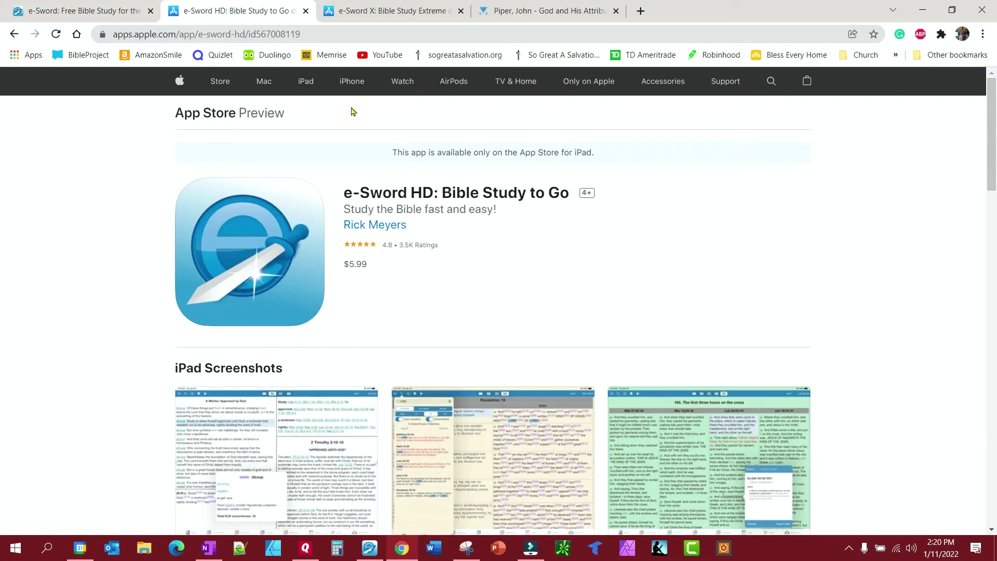
Return to the e-Sword downloads page, open the e-Sword LT page for the iPhone, and review its App Store listing
click(112, 13)
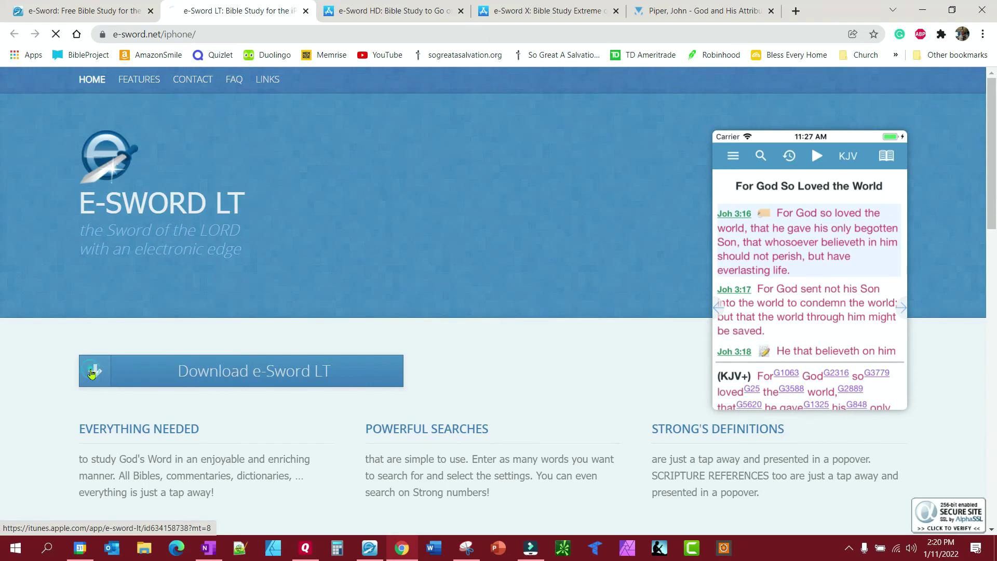
click(822, 238)
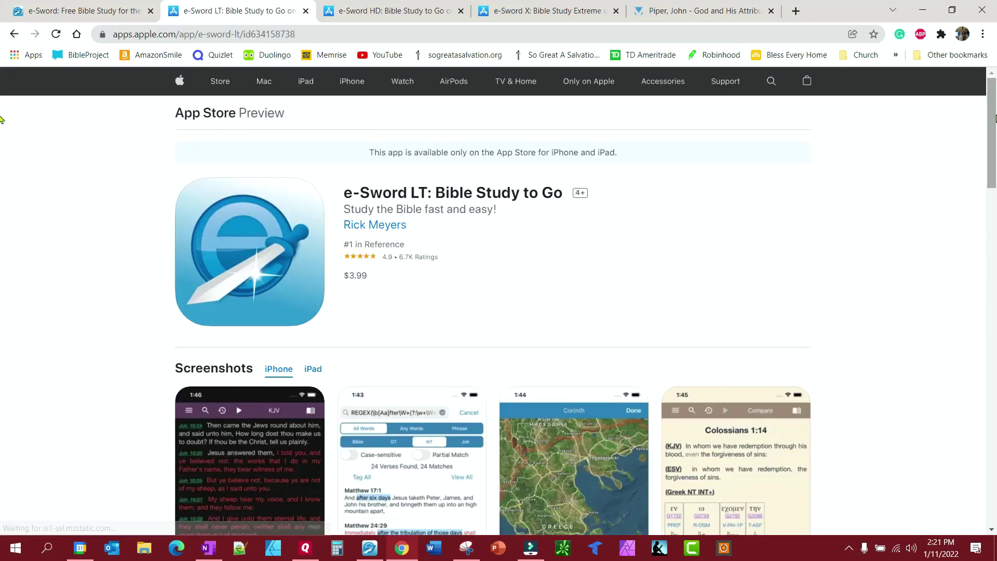
scroll(986, 118, down, 5)
scroll(986, 118, up, 5)
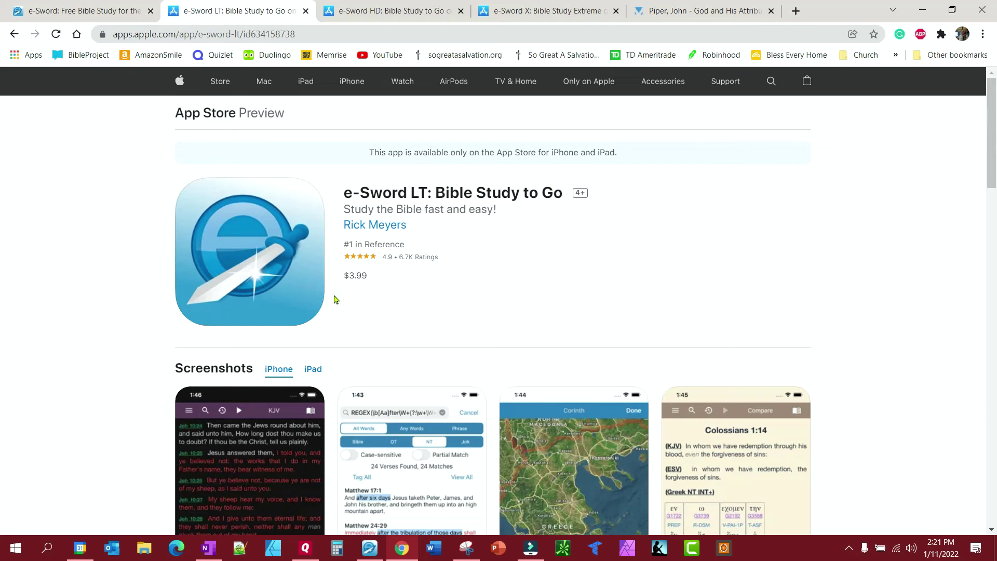
Load biblesupport.com in place of the e-Sword LT App Store listing
click(96, 9)
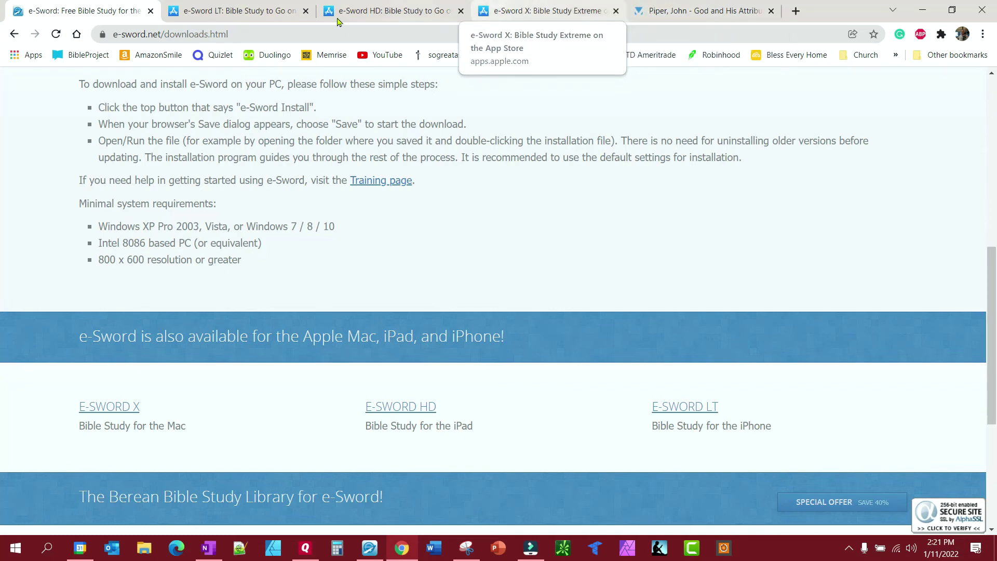
click(280, 8)
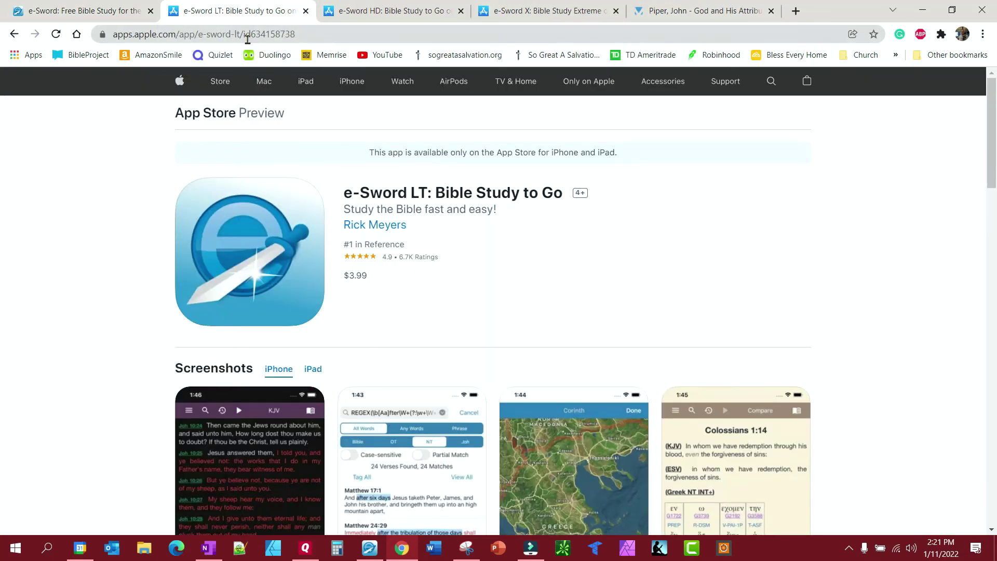
click(247, 37)
text(bib)
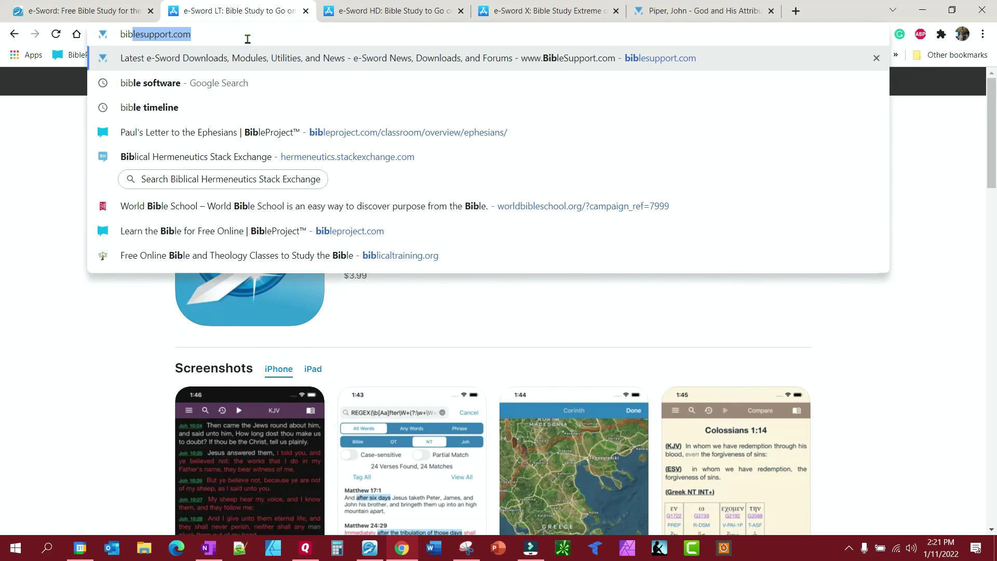
text(lesupport)
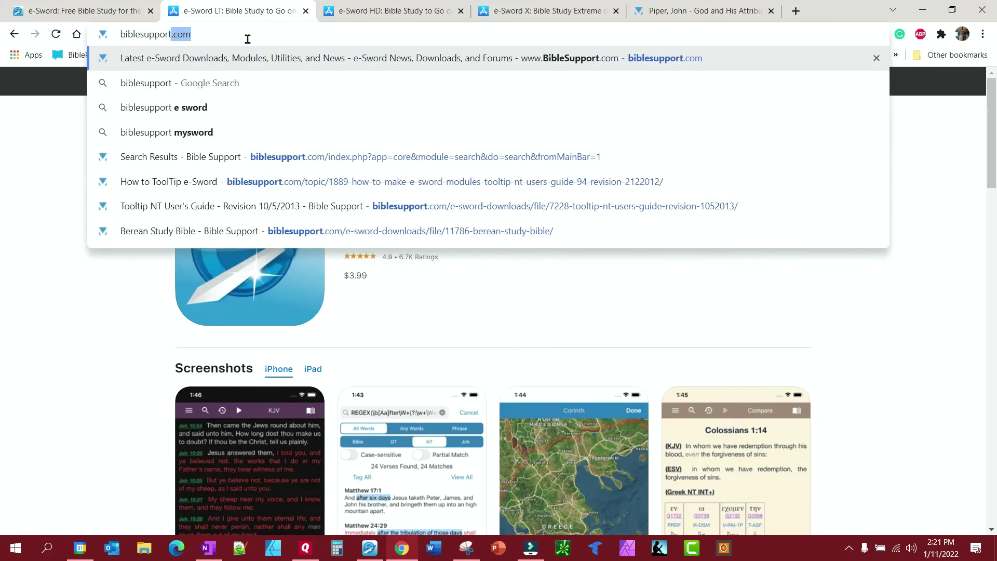
text(.com)
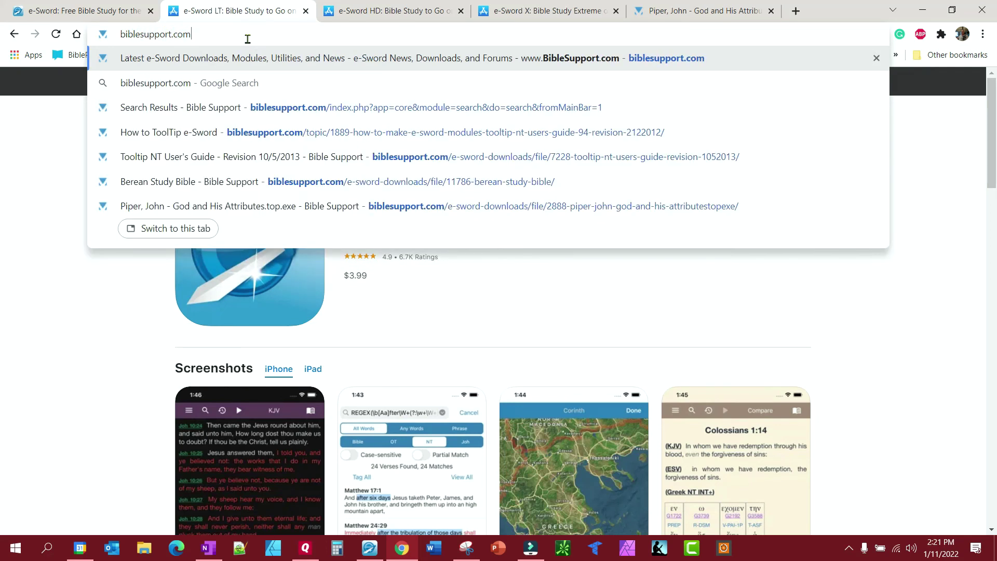
key(Return)
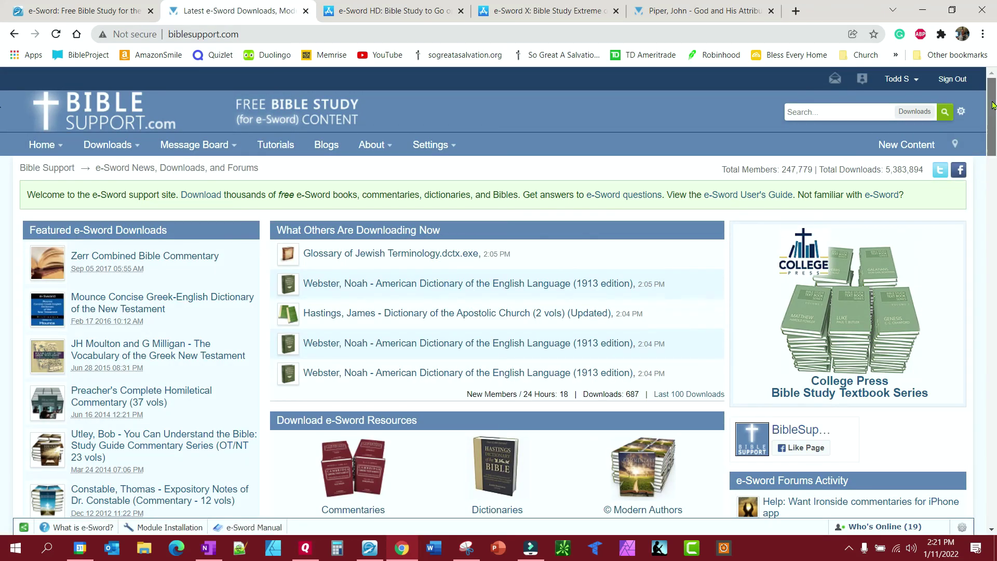
Look through the Bible Support home page's resource categories, new modules and top downloads, and return to its beginning
drag(992, 105, 992, 180)
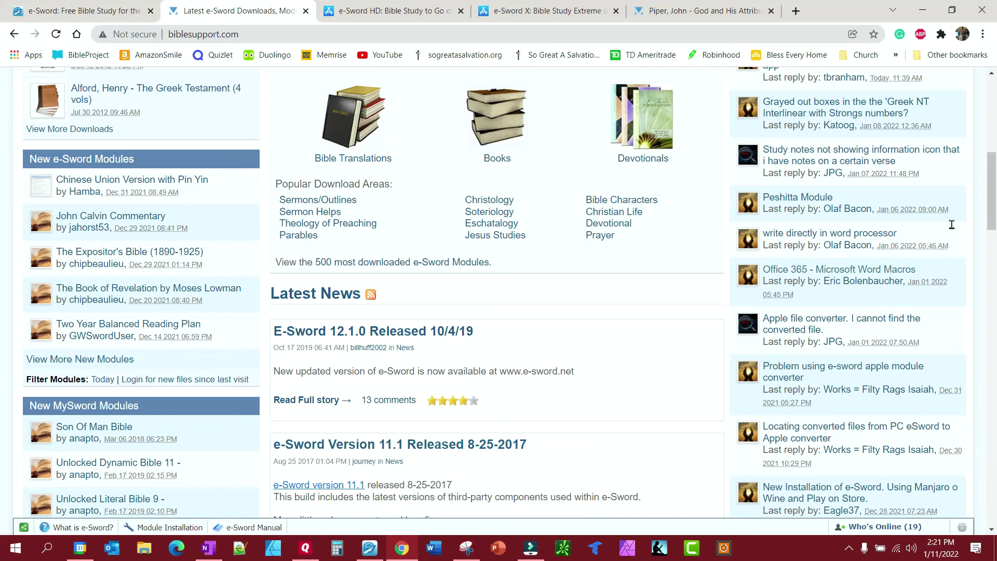
key(alt+Tab)
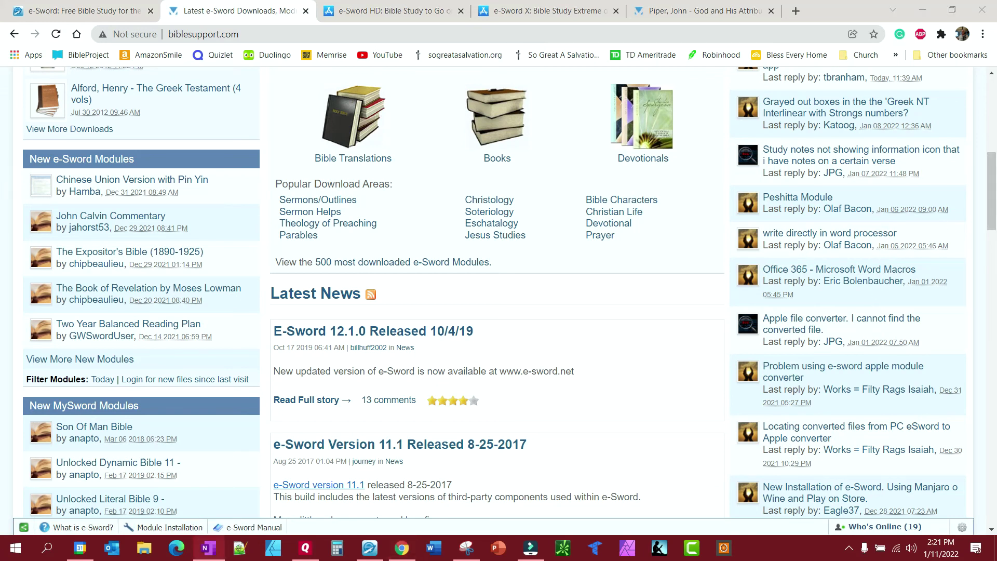
drag(993, 180, 992, 273)
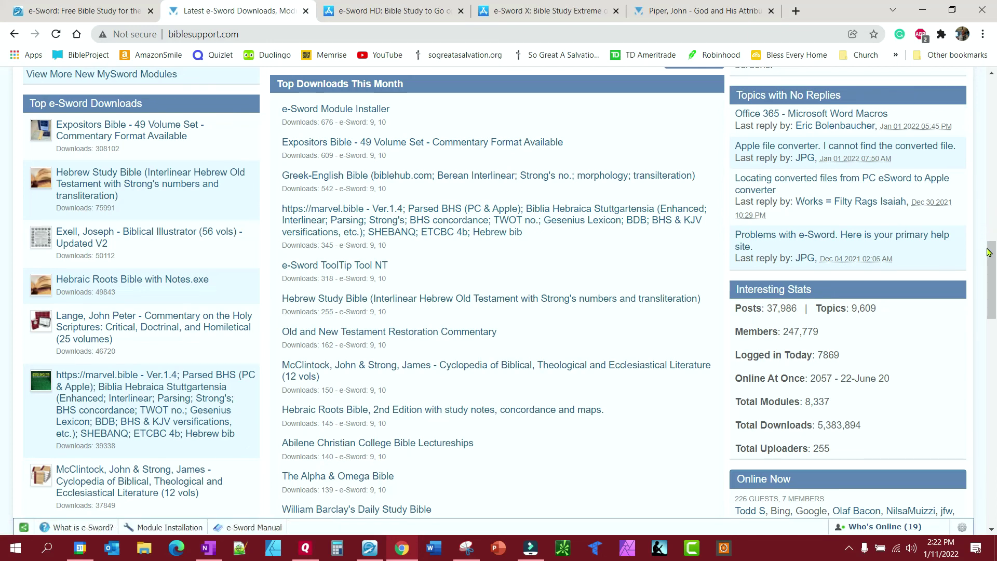
drag(991, 257, 993, 72)
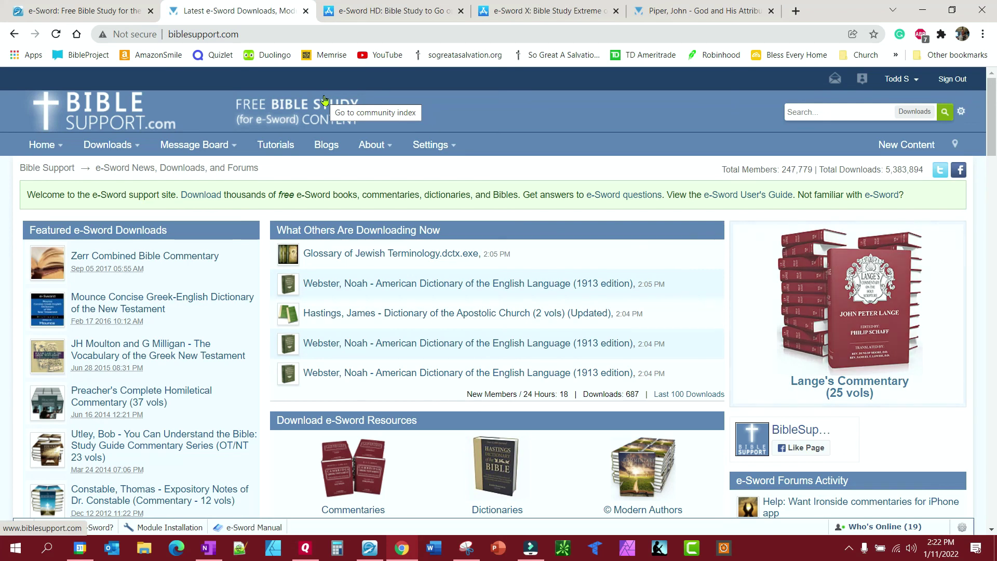
Show the e-Sword website's home page and return to the Bible Support home page
click(73, 12)
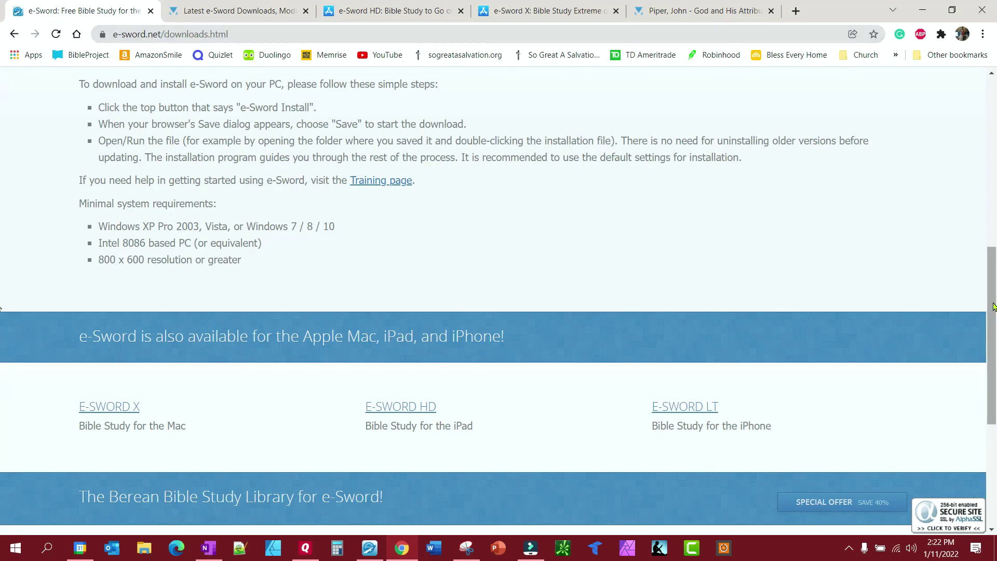
scroll(994, 151, up, 5)
scroll(1, 152, up, 3)
click(93, 80)
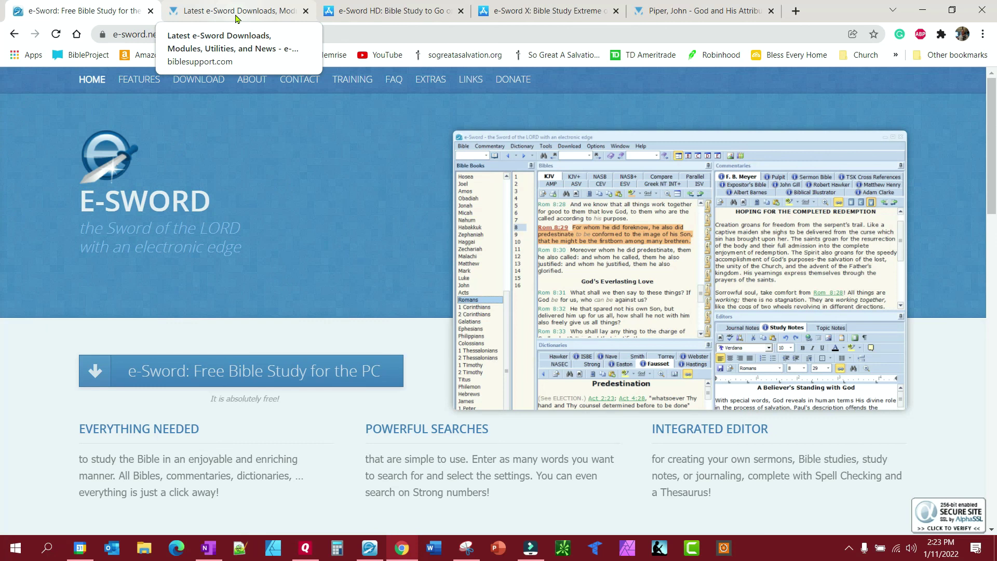
click(250, 11)
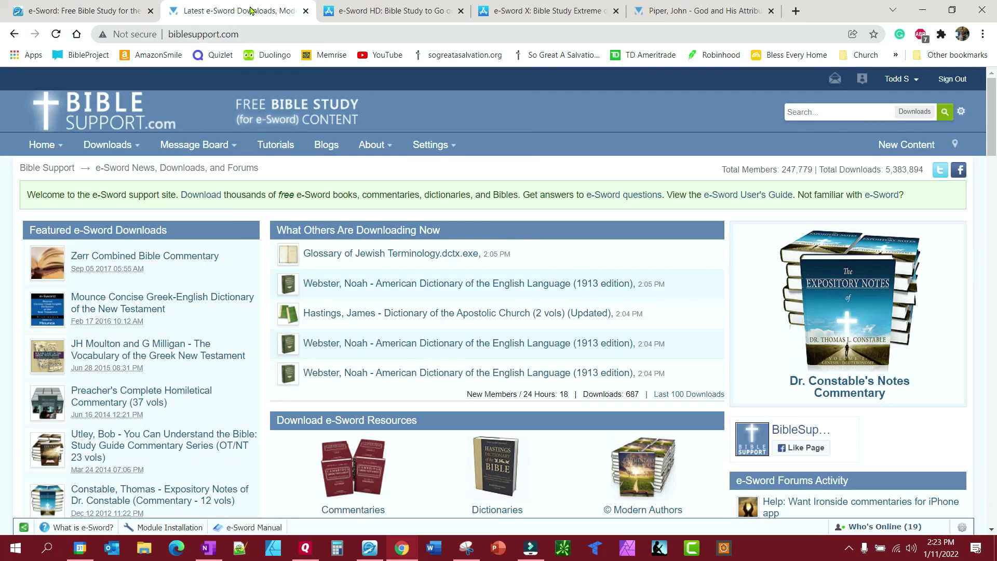